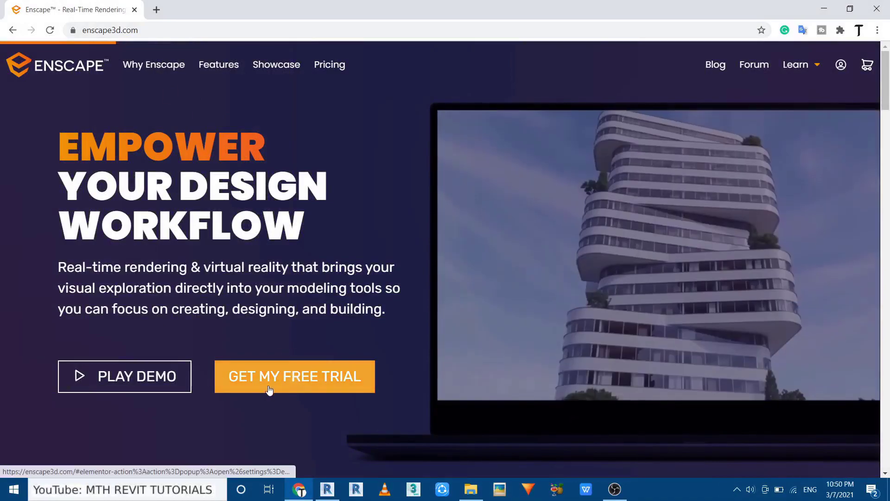
- On enscape3d.com, open the 14-day free trial signup with GET MY FREE TRIAL
click(291, 386)
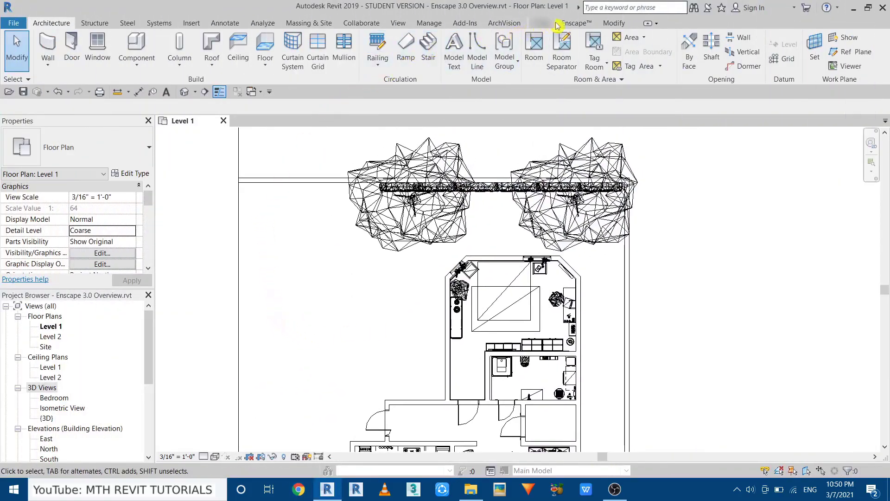
- From the Enscape ribbon tab, start the real-time render of the Bedroom view
click(571, 24)
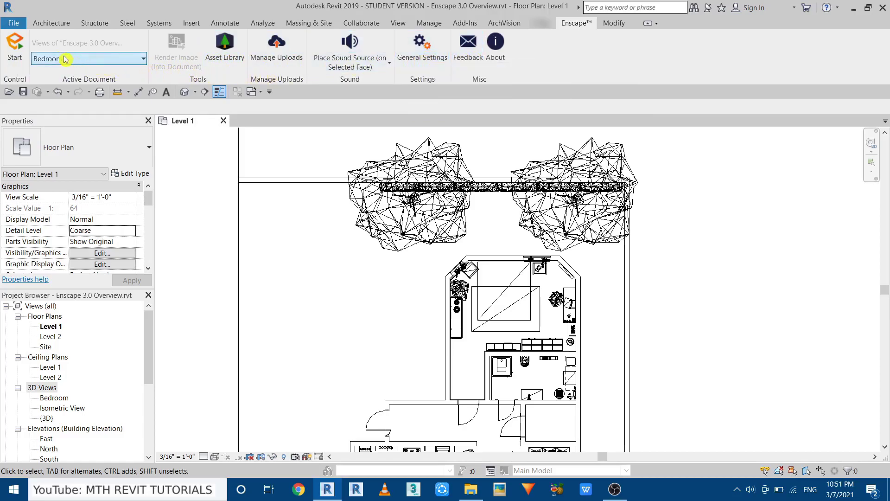
click(16, 51)
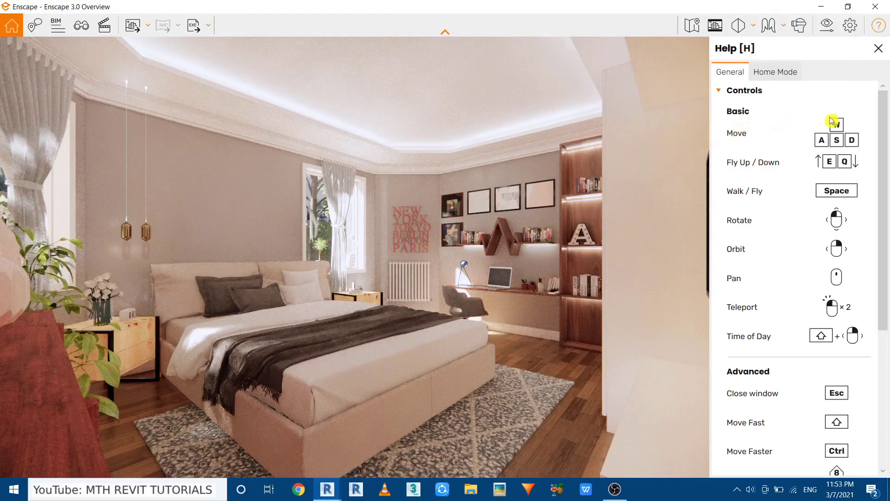
mouse_move(879, 129)
mouse_down()
mouse_move(887, 202)
mouse_move(883, 116)
mouse_up()
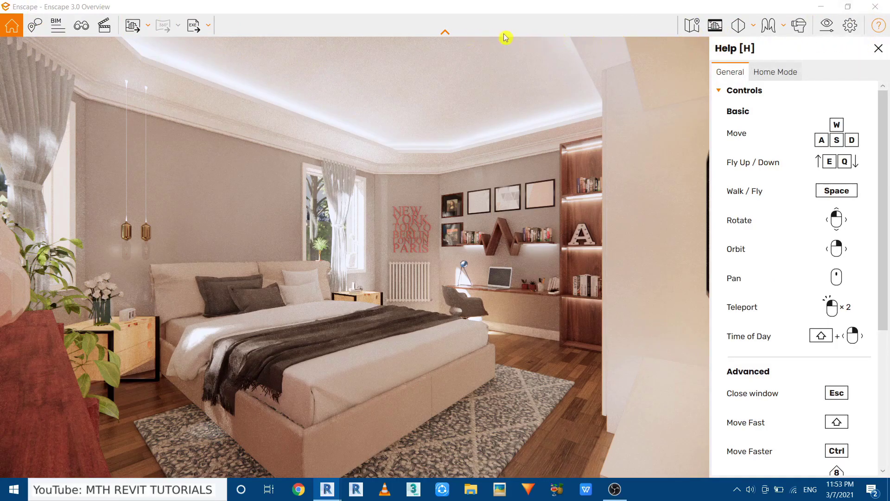
click(445, 29)
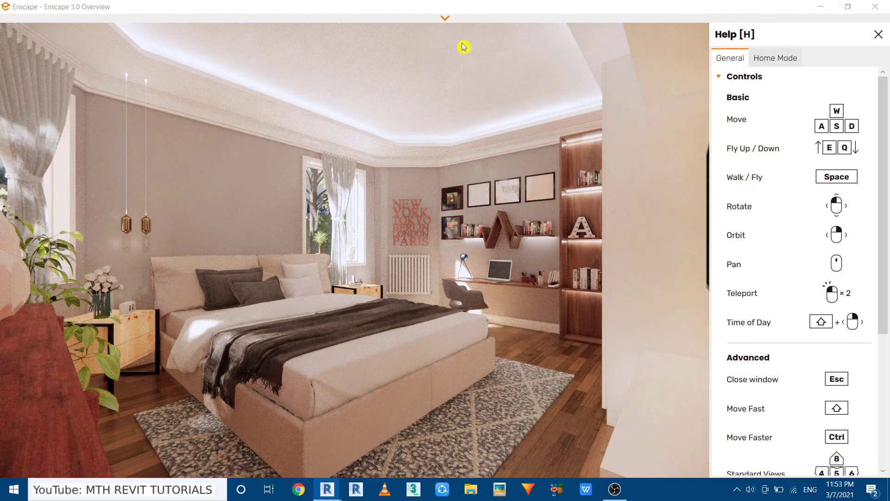
click(445, 21)
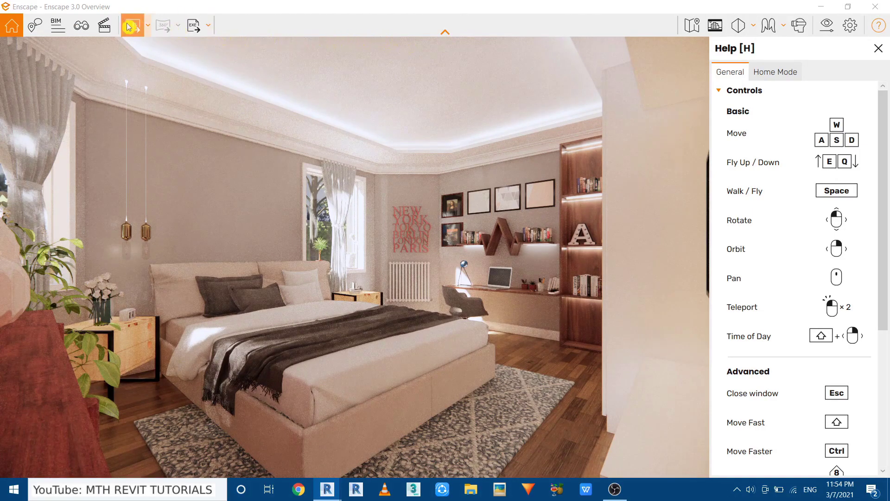
- Try Collaborative Annotation and BIM Mode, then list saved views including Bedroom and Isometric View
click(35, 31)
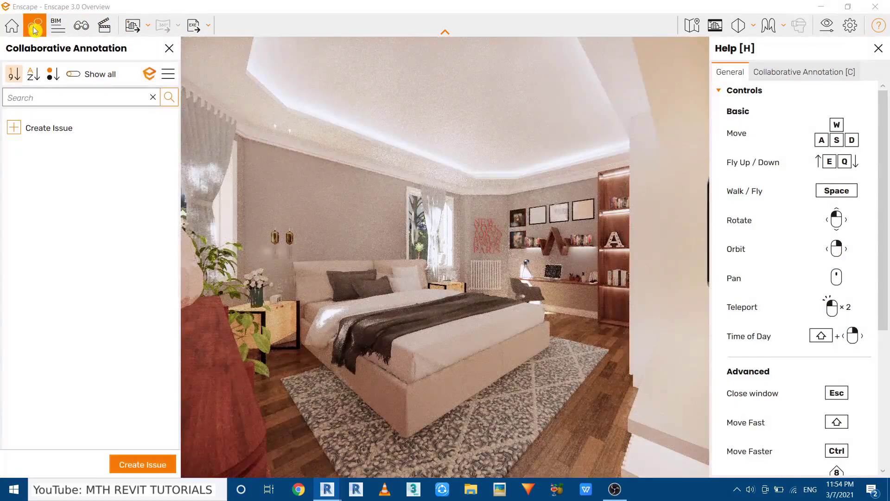
click(58, 31)
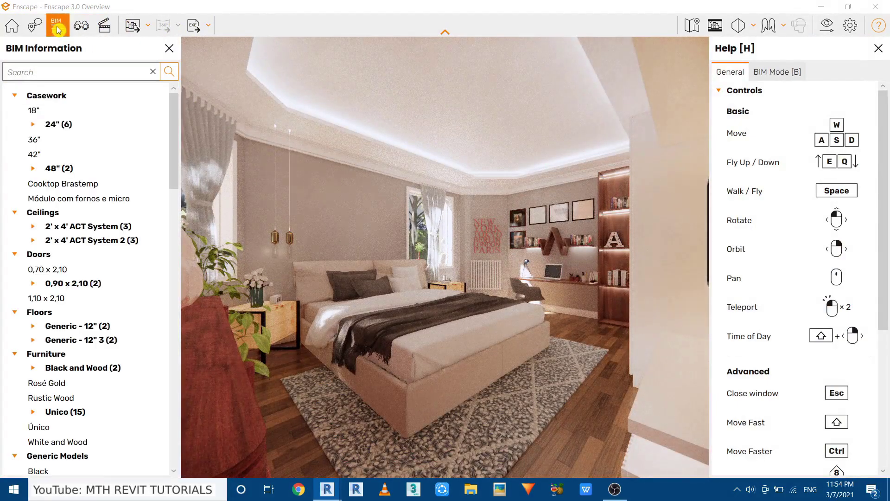
click(91, 27)
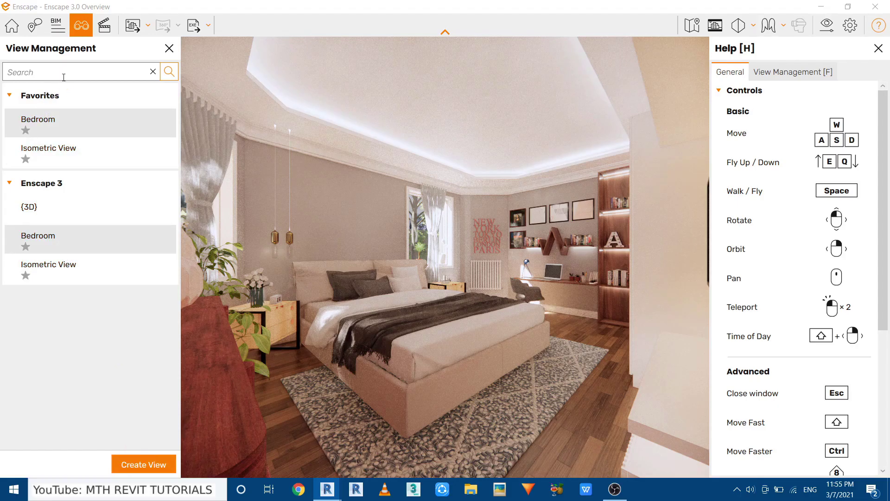
- Add two camera keyframes in the Video Editor, flying toward the TV wall between them
click(103, 35)
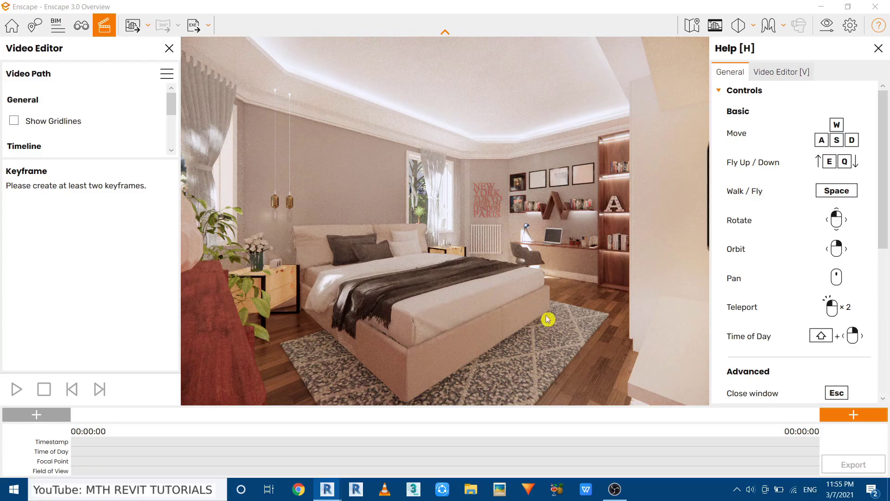
click(841, 414)
key(a)
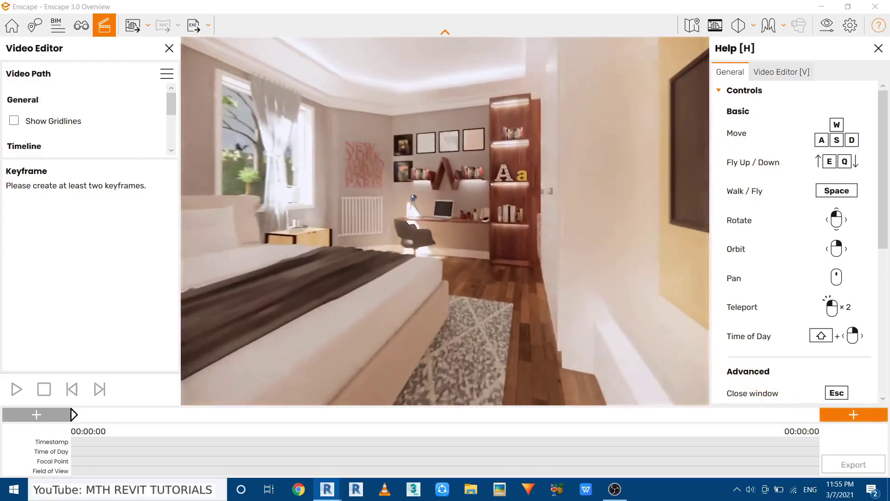
key(w)
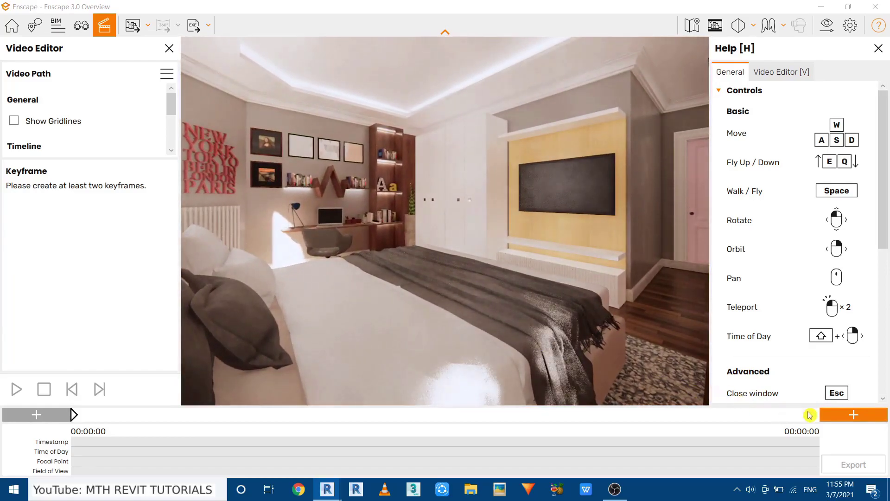
click(842, 416)
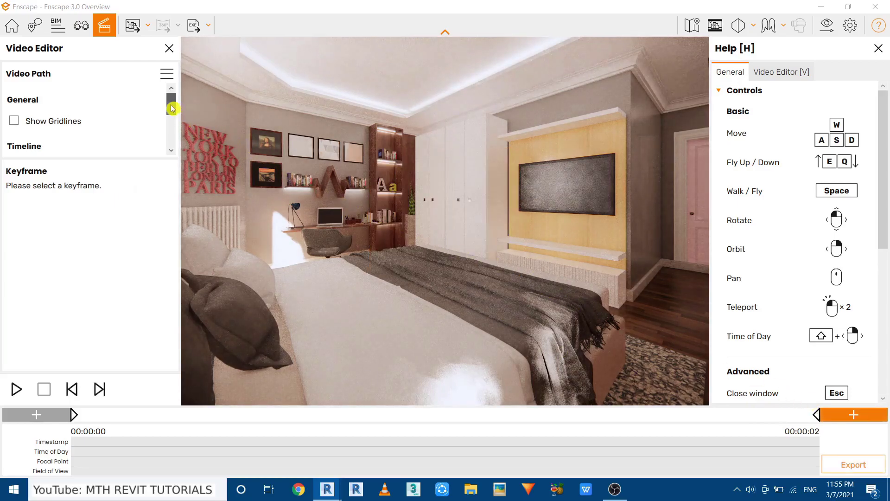
- Set the path's Total Duration to 00:00:10 and play the animation preview
drag(171, 108, 169, 122)
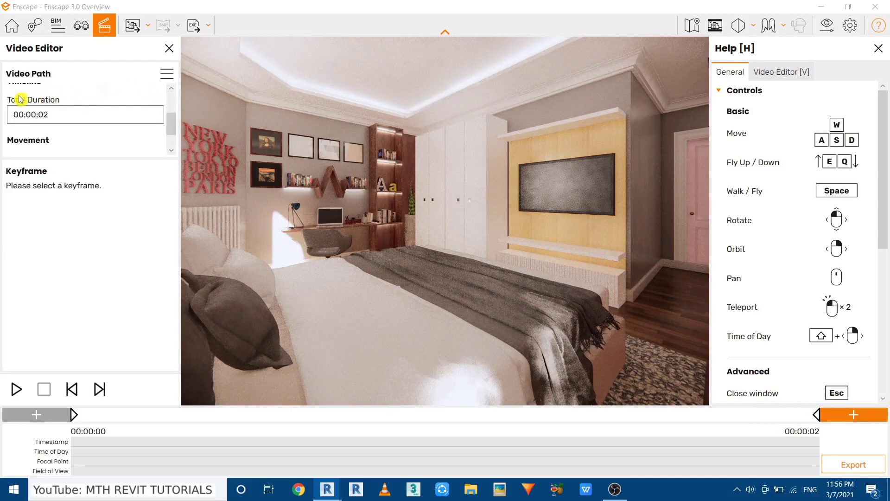
click(46, 114)
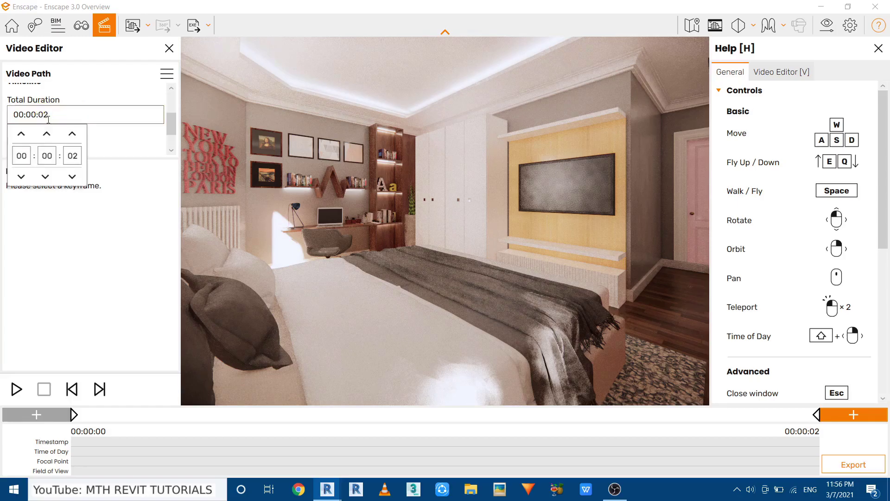
text(10)
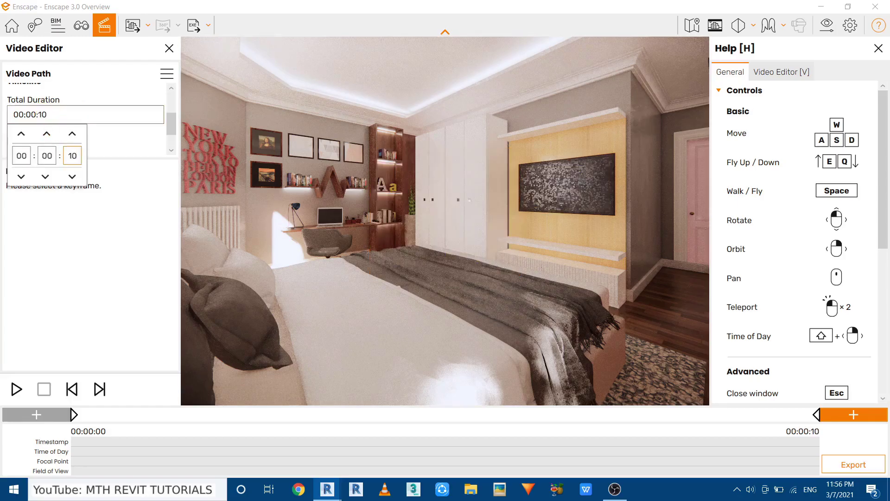
key(Return)
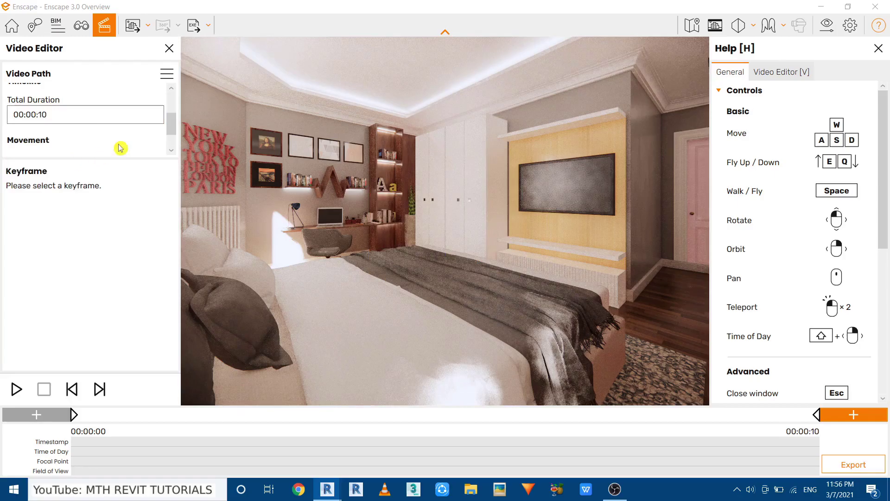
scroll(171, 129, down, 2)
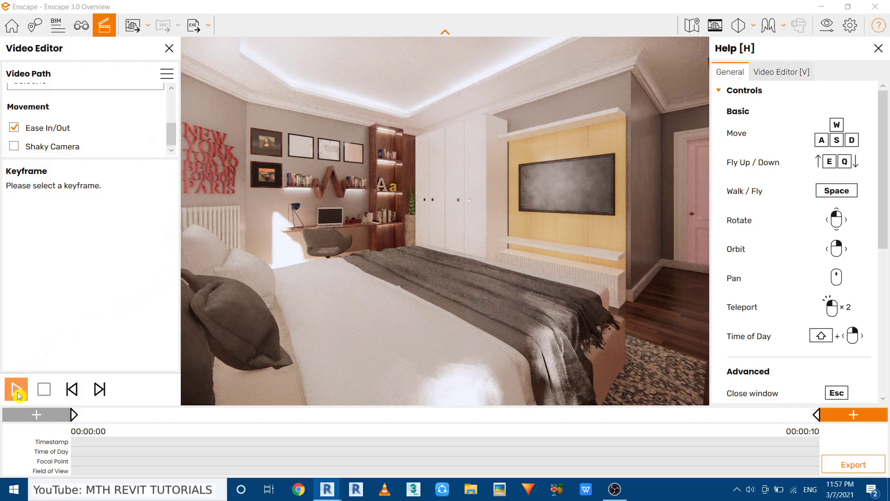
click(17, 394)
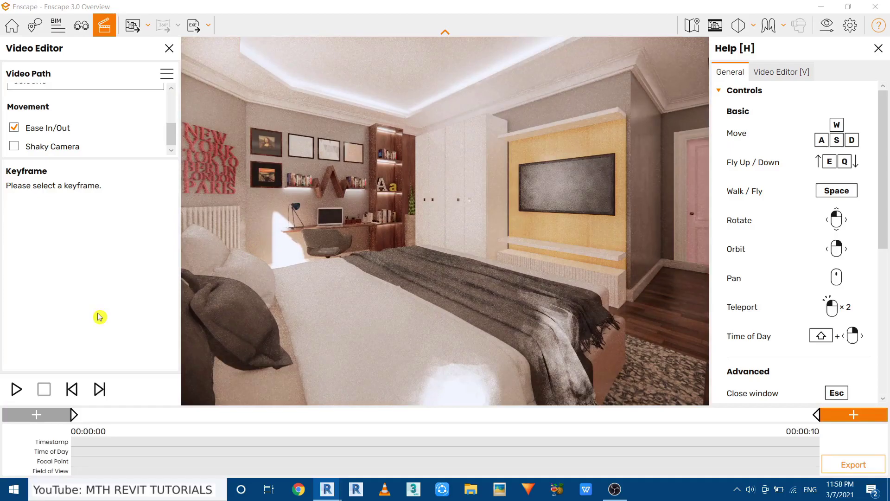
- Save the camera path to a file named Clip1, then choose to load a saved path
click(167, 74)
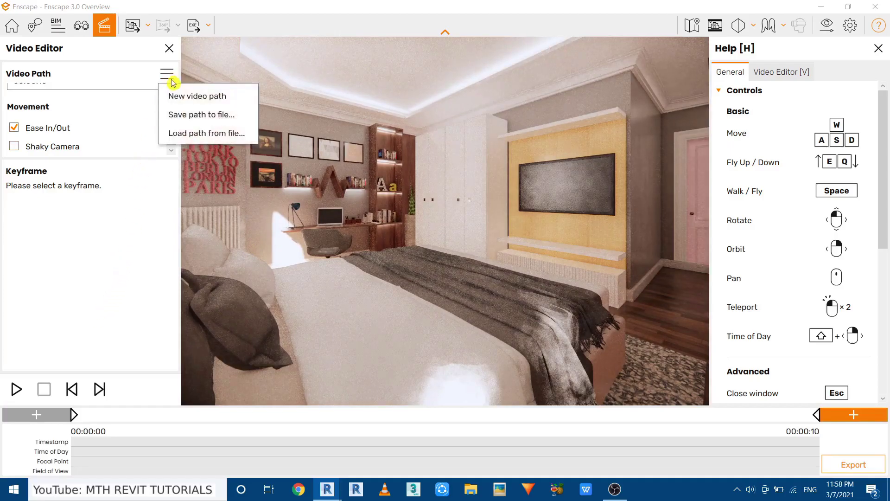
click(187, 120)
text(Cl)
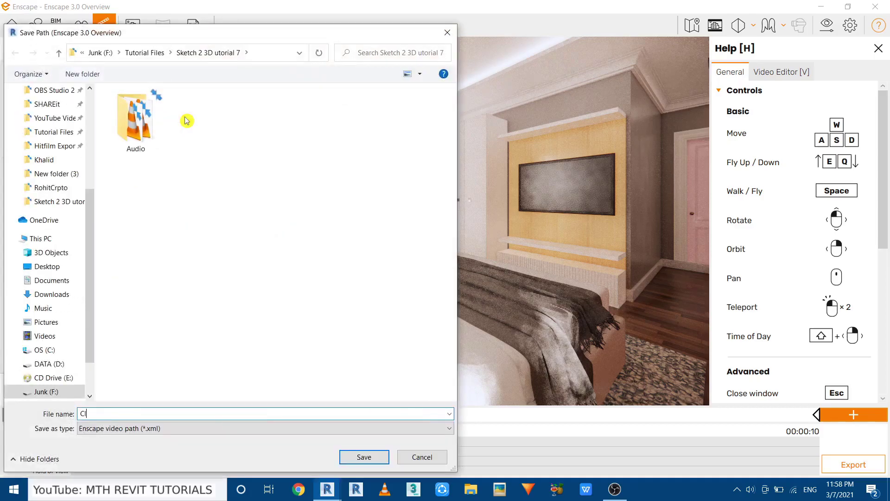
text(ip1)
key(Return)
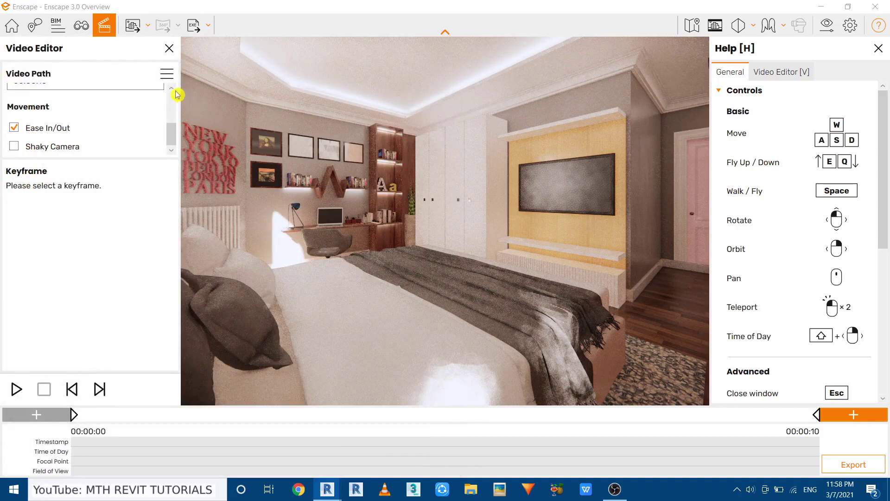
click(167, 74)
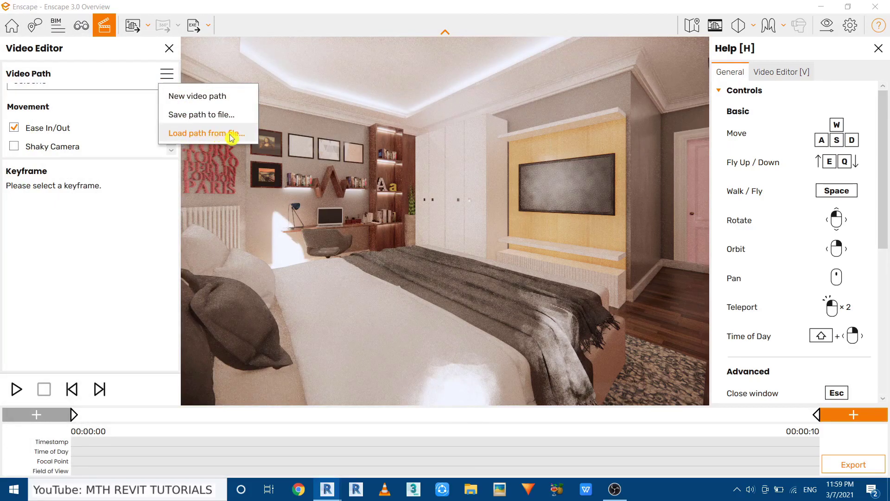
click(223, 165)
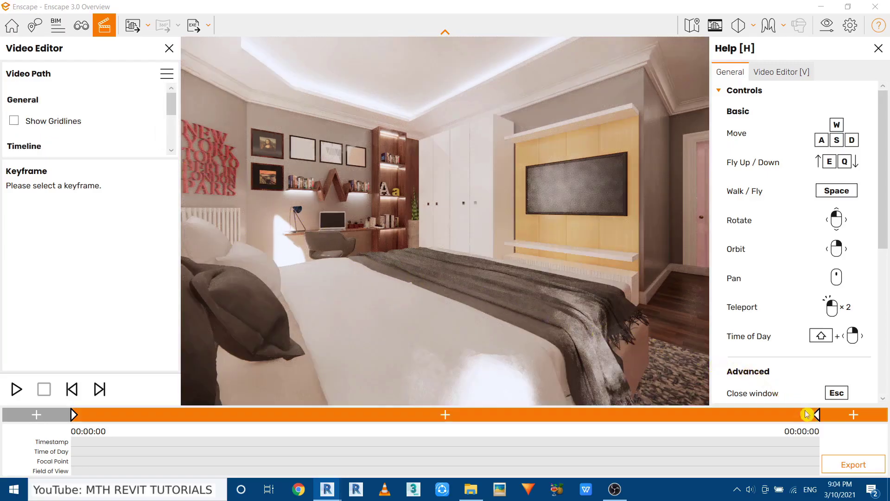
click(832, 464)
click(393, 215)
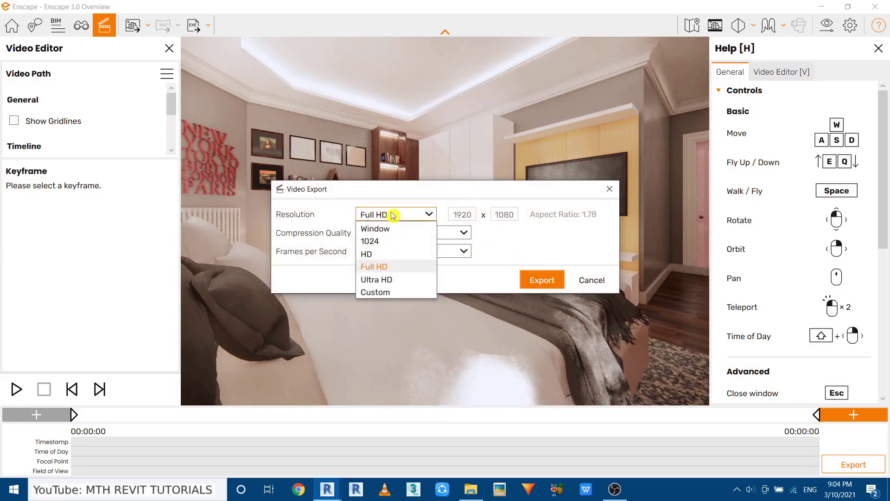
click(393, 214)
click(540, 280)
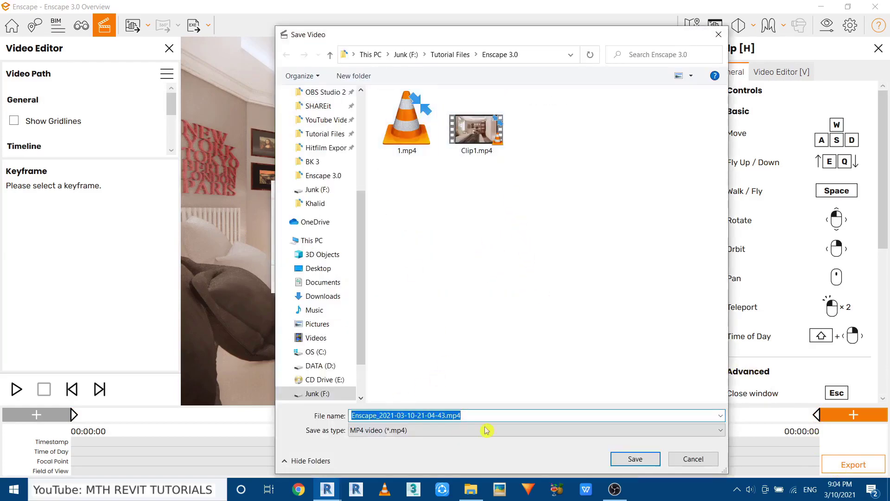
click(693, 458)
click(606, 185)
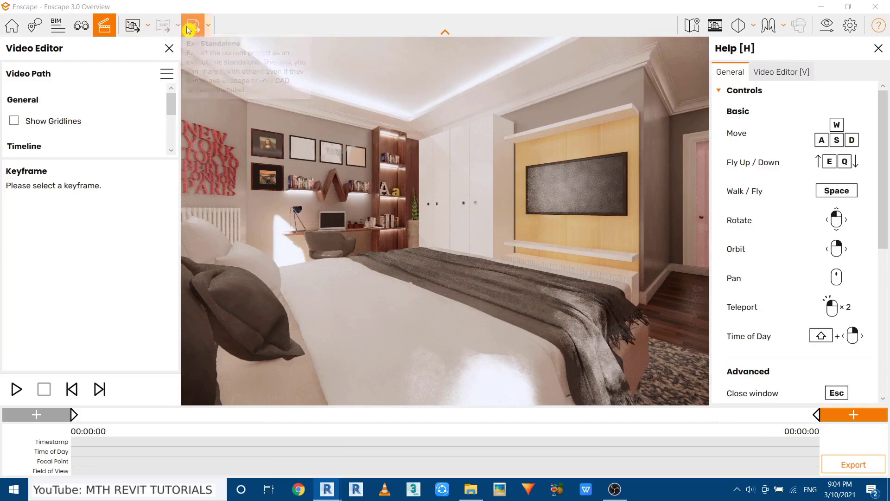
click(209, 28)
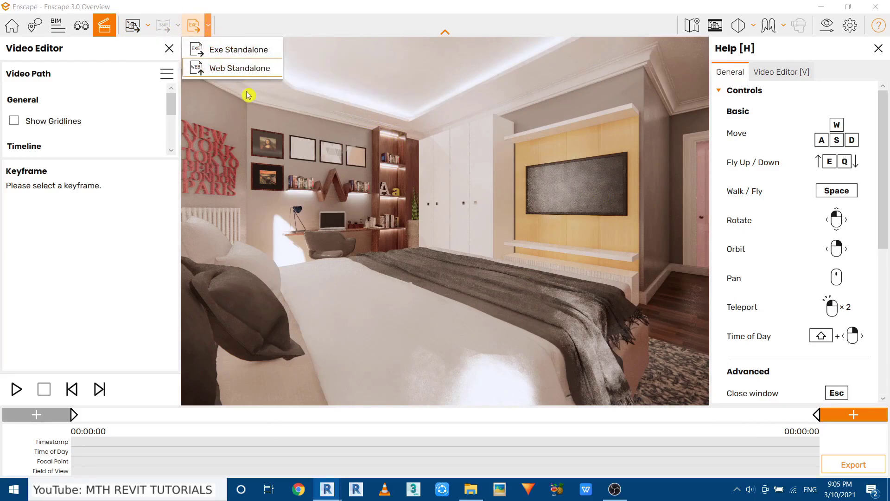
click(256, 110)
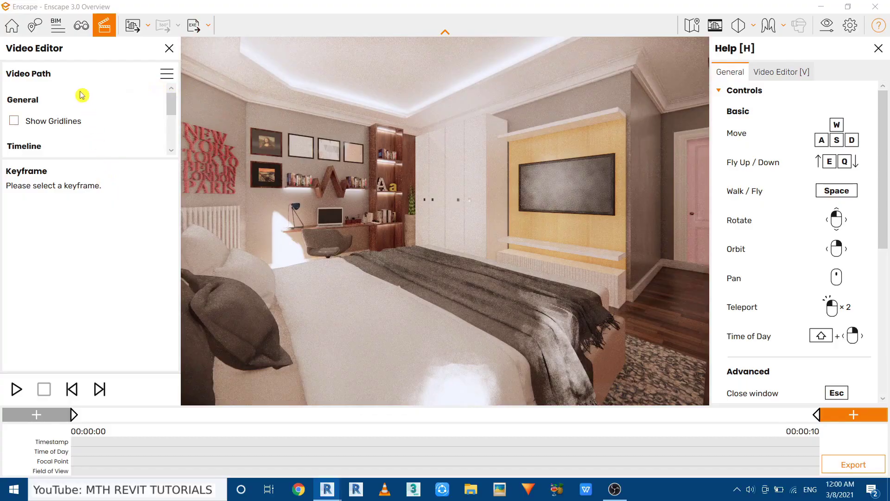
- Close the Video Editor, then toggle the Minimap and Safe Frame on and off
click(12, 28)
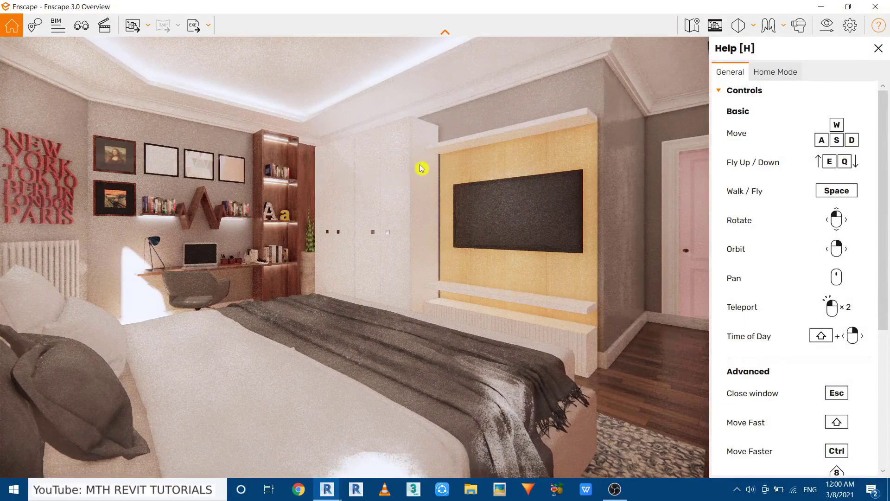
click(692, 28)
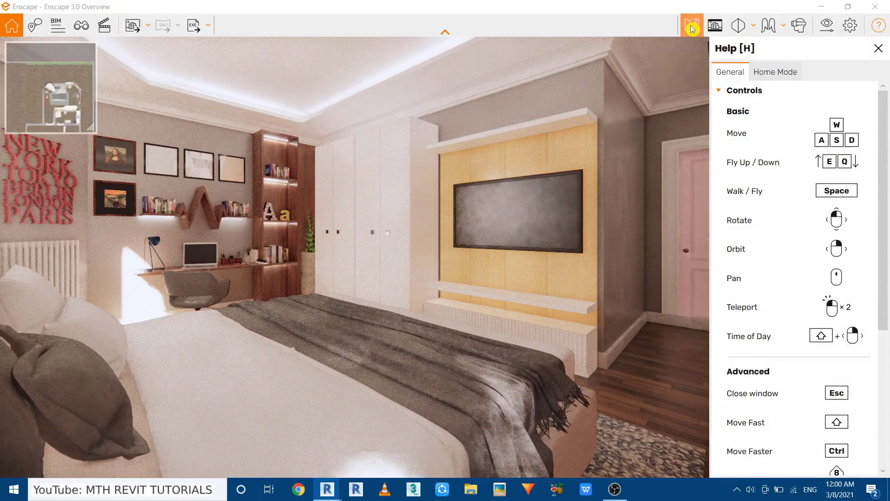
click(691, 25)
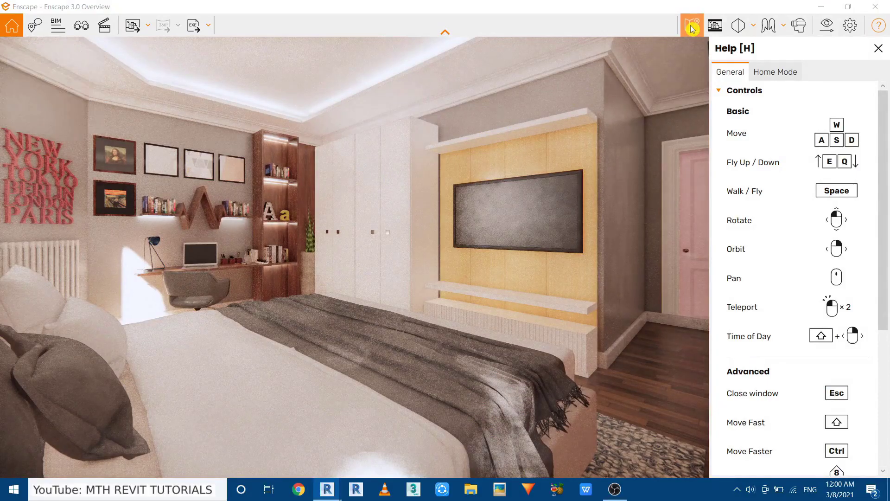
click(717, 27)
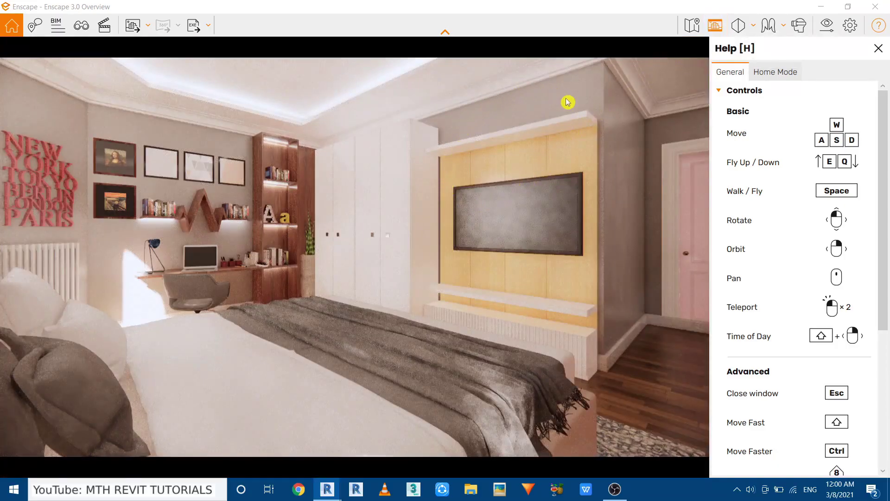
click(714, 29)
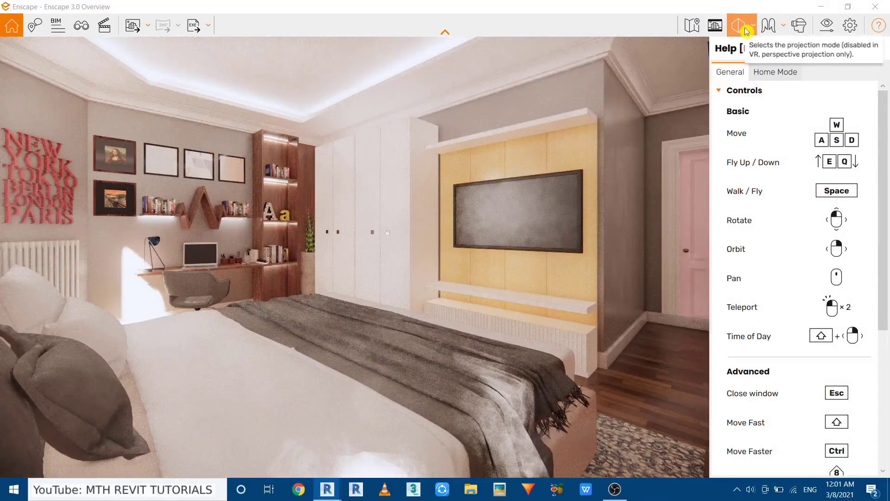
- Keep Two-Point projection and Fly navigation mode
click(745, 31)
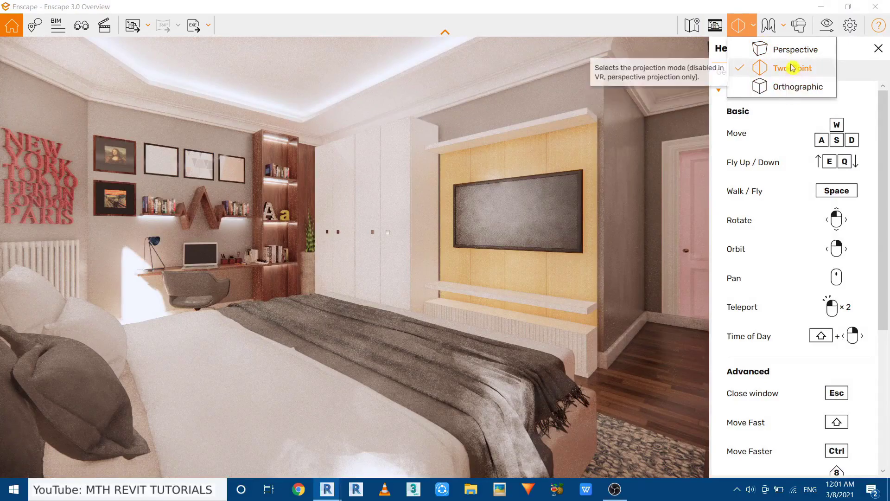
click(767, 69)
click(775, 29)
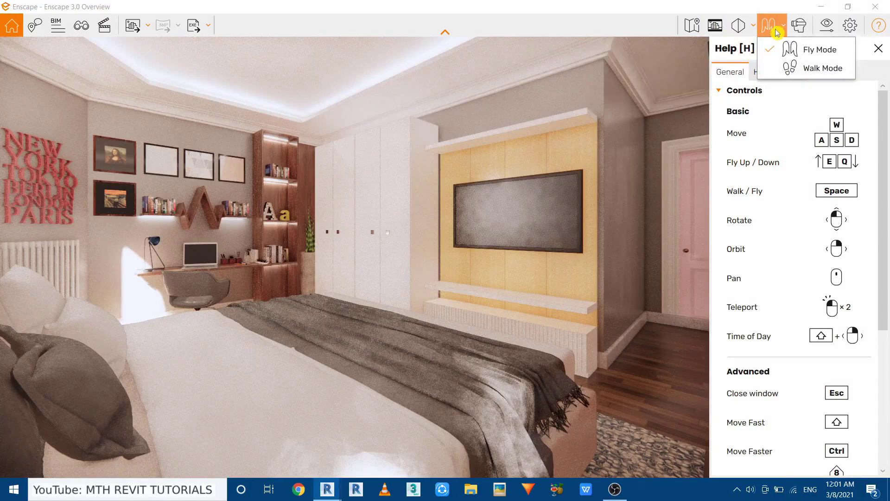
click(806, 46)
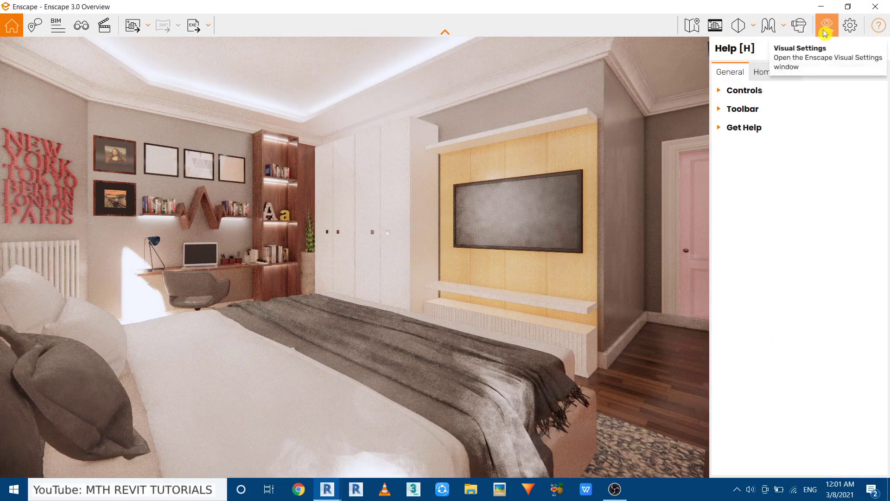
- Open and close the Renderer Window Settings, then view the Home Mode help
click(850, 30)
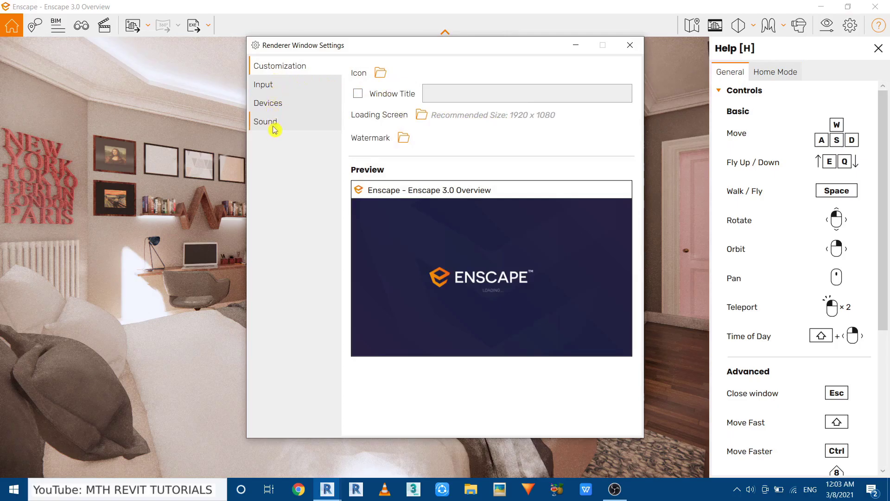
click(630, 45)
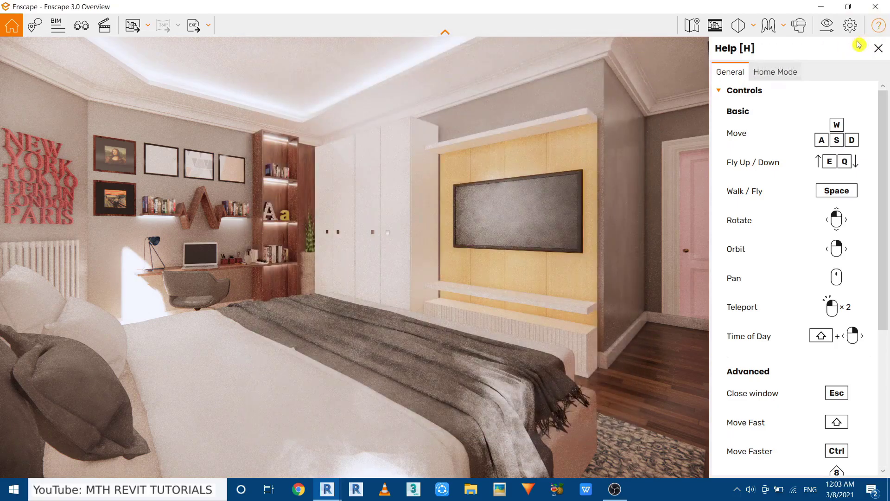
click(775, 74)
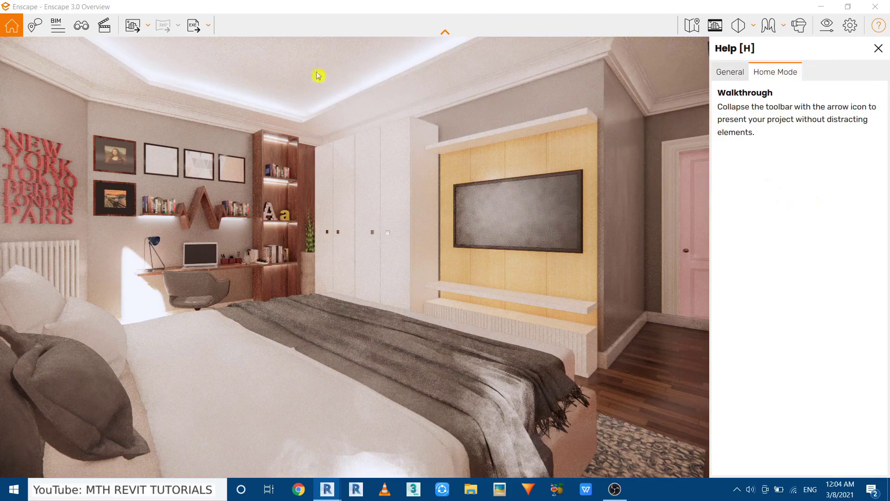
- Open Collaborative Annotation, switch to BIM mode with B, and close the Help panel
click(35, 29)
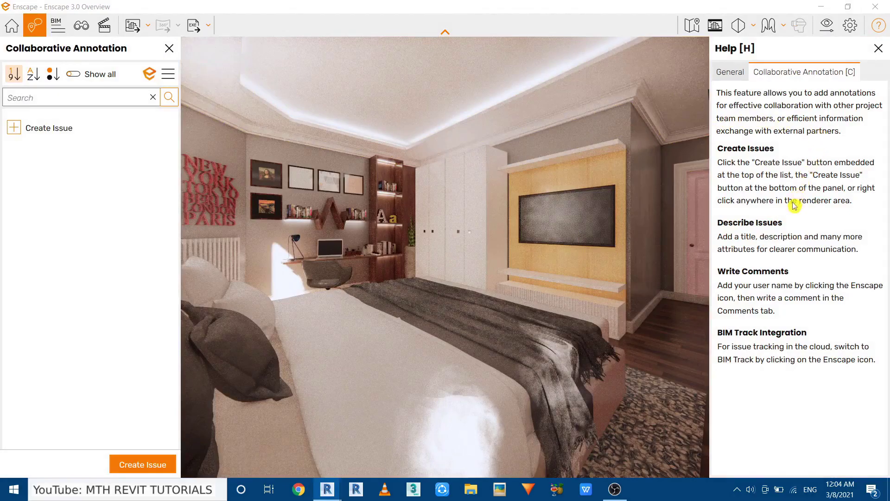
key(b)
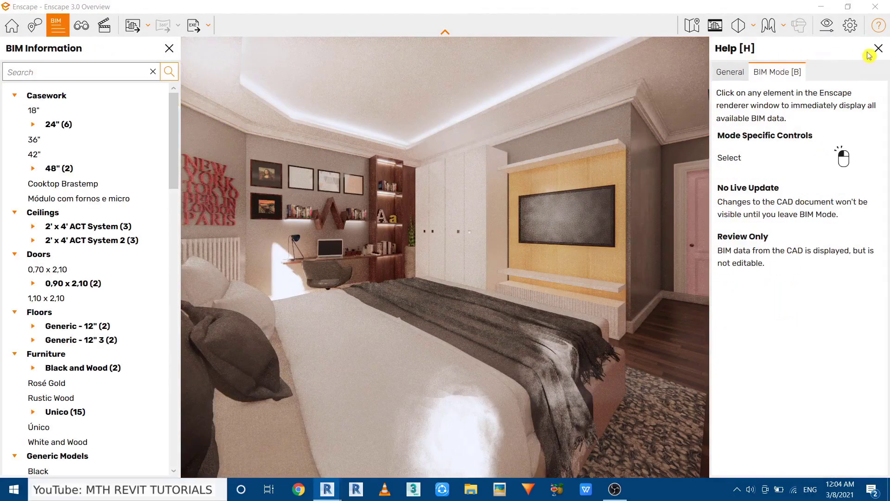
click(879, 49)
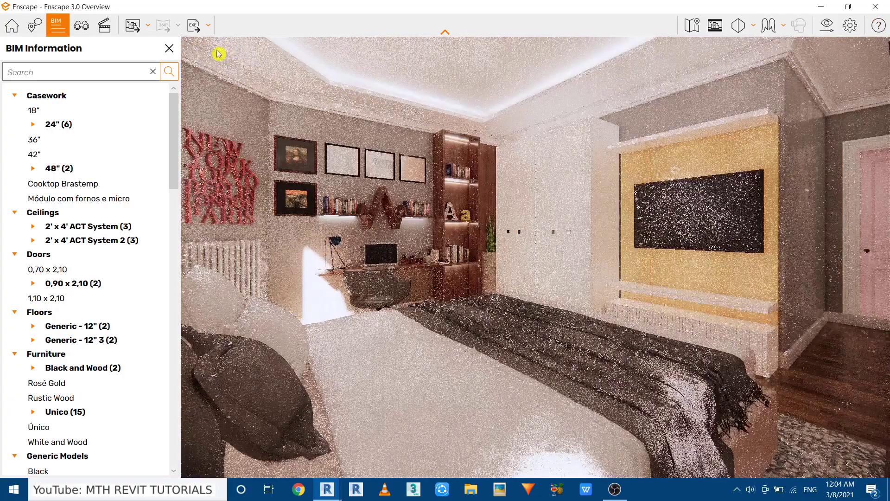
- Close BIM Information, review Test1's Sky tab and the Presets list, then minimize Visual Settings
click(169, 50)
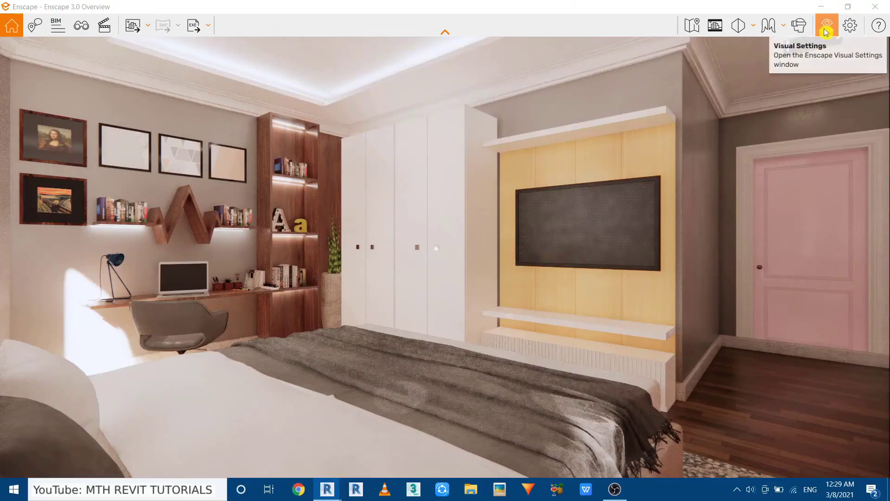
click(826, 30)
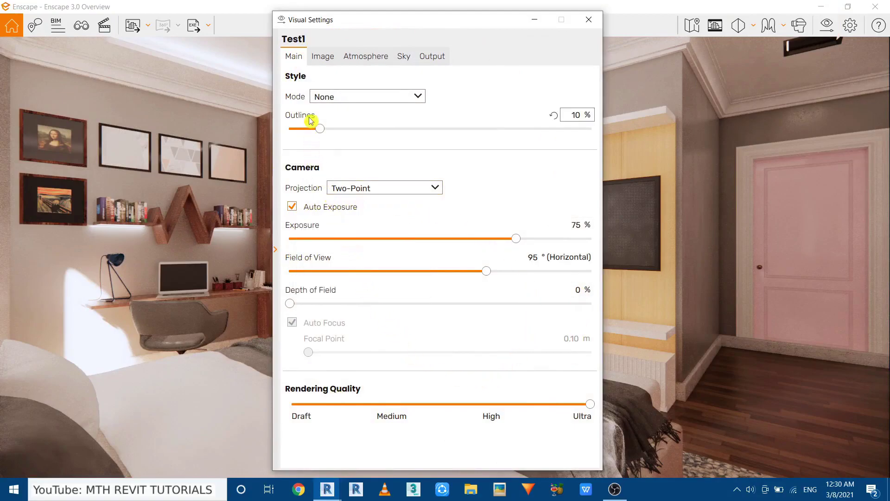
click(404, 59)
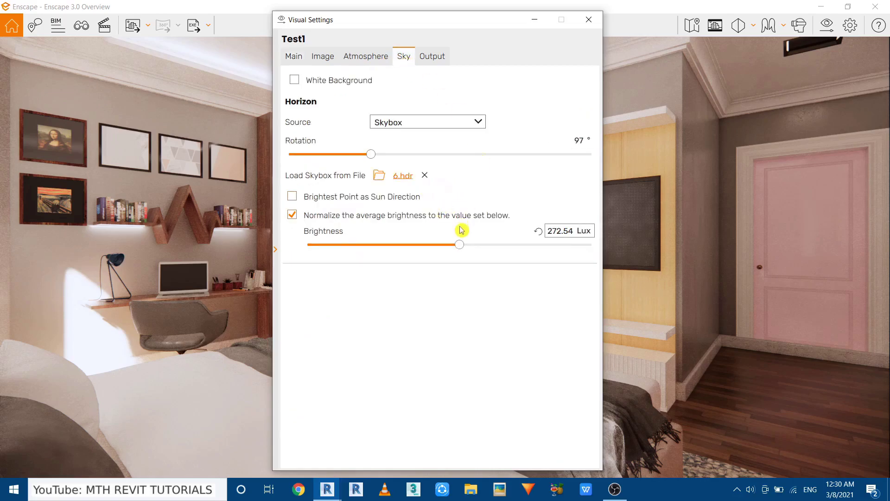
click(276, 250)
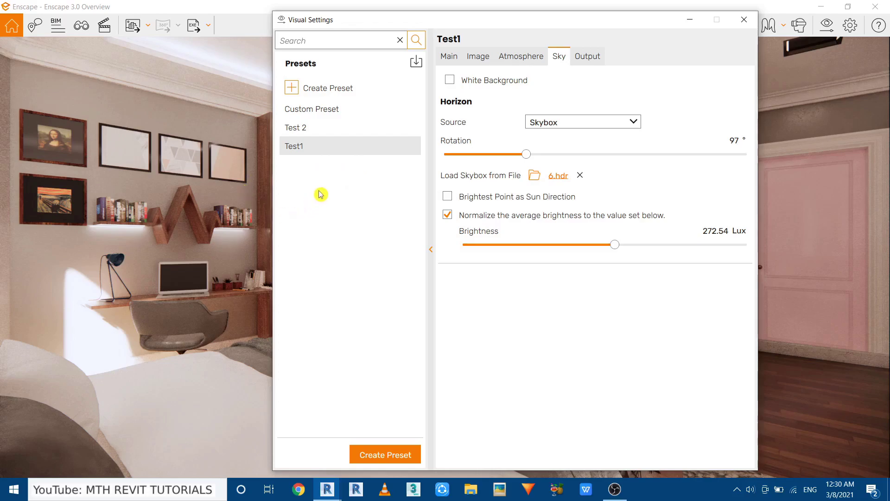
click(692, 23)
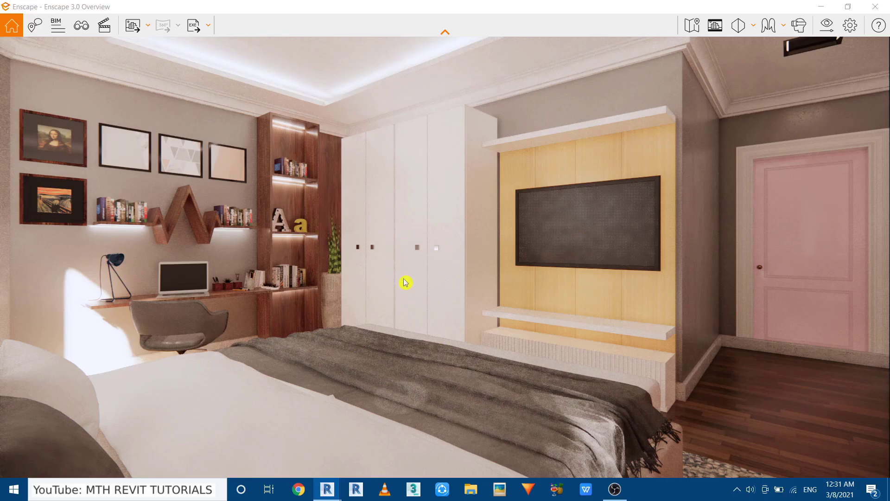
- Jump to viewpoint 1 facing the bed and window, and save it as view 'Night'
key(1)
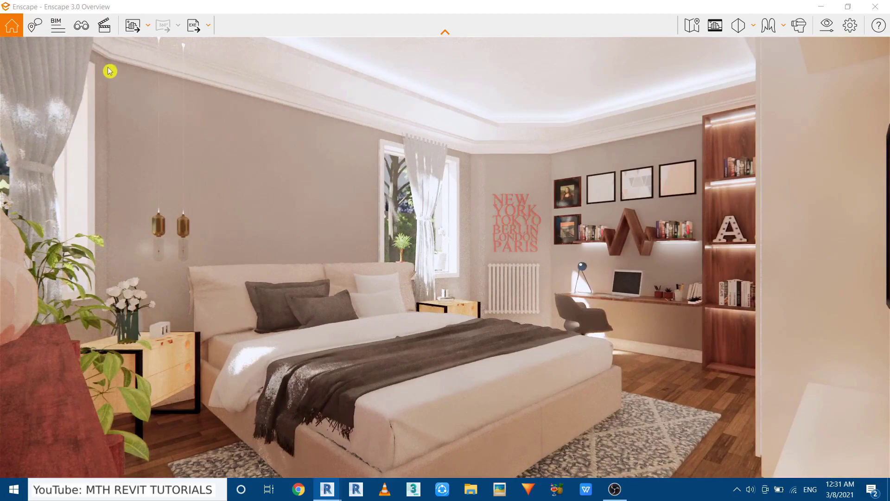
click(83, 28)
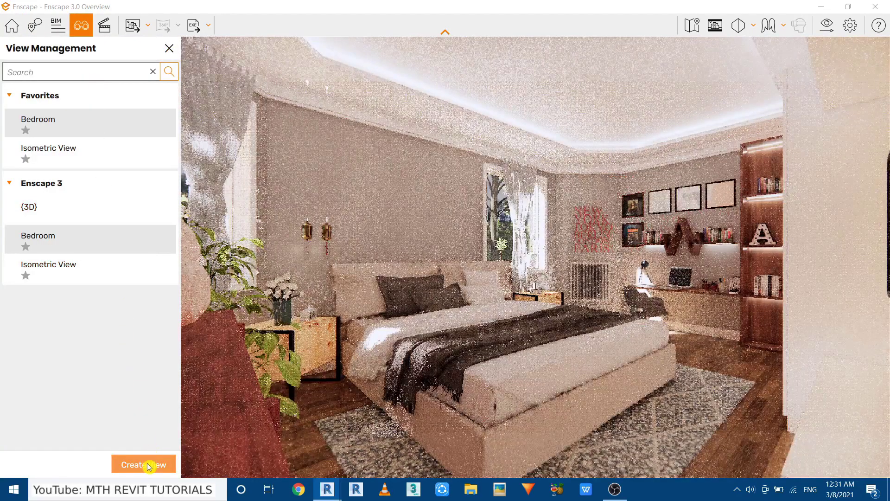
click(147, 462)
drag(106, 95, 2, 73)
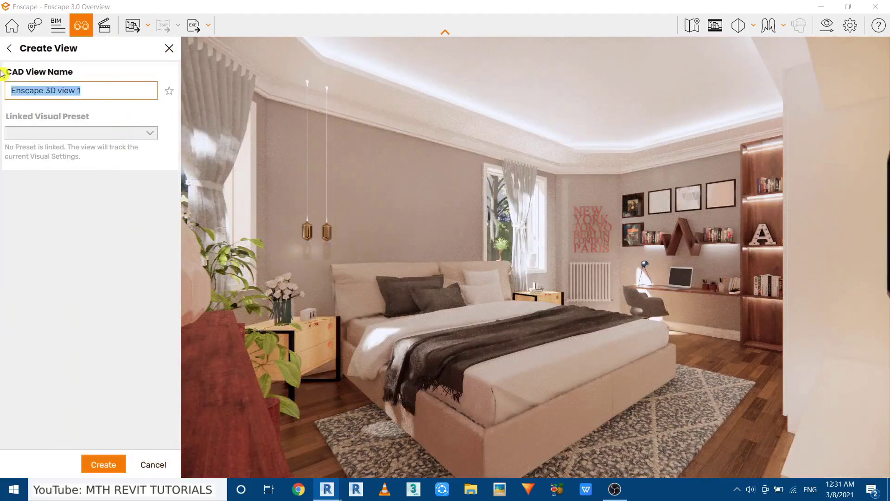
text(Night)
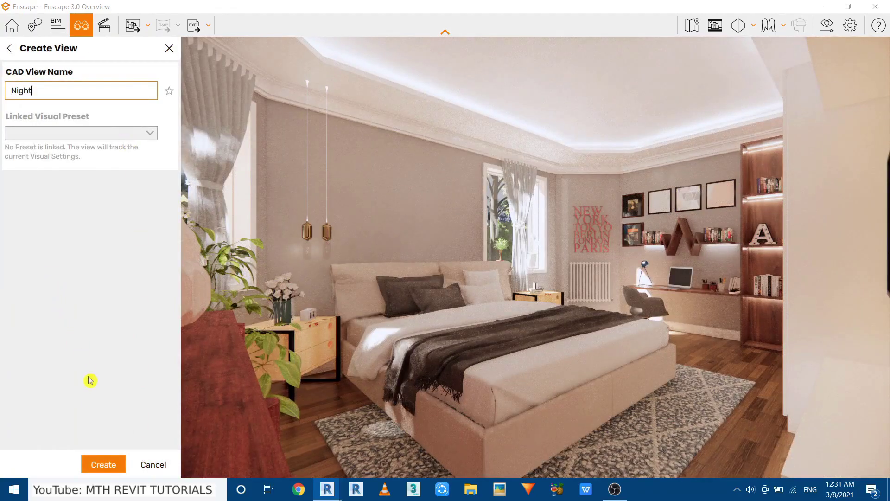
click(103, 463)
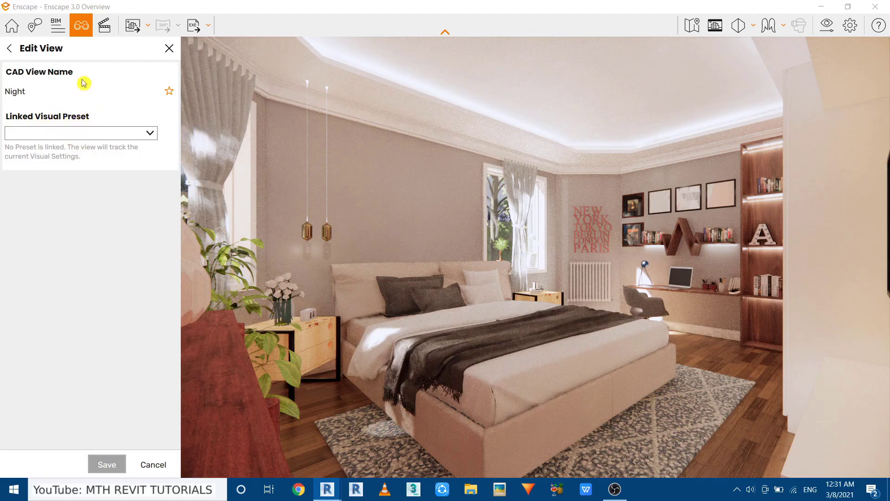
click(11, 50)
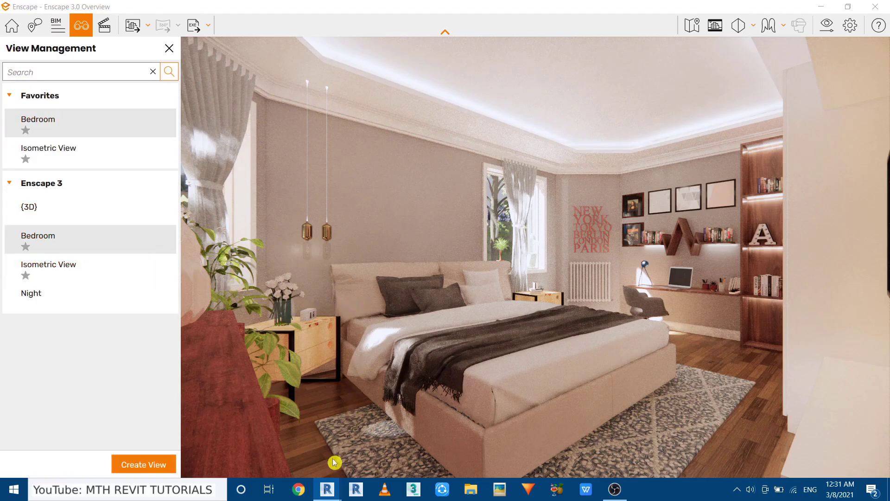
- Create a visual preset called 'Night View', then minimize the Visual Settings window
mouse_move(334, 490)
click(459, 438)
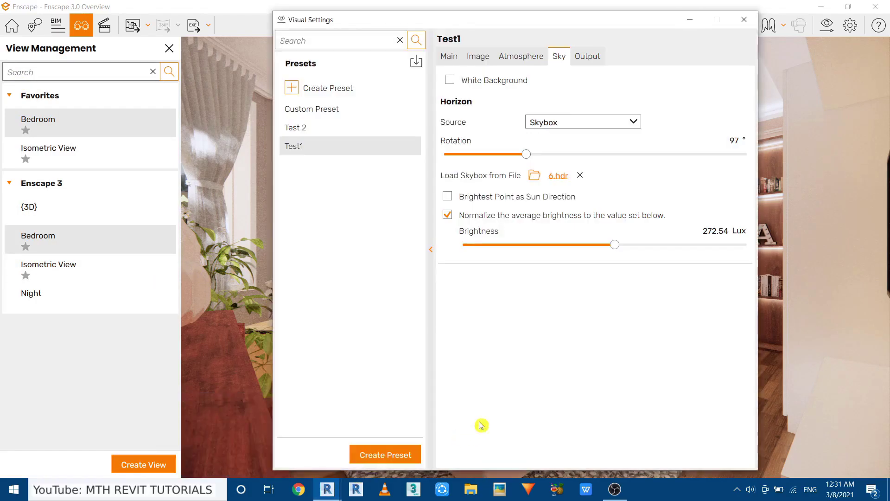
click(347, 89)
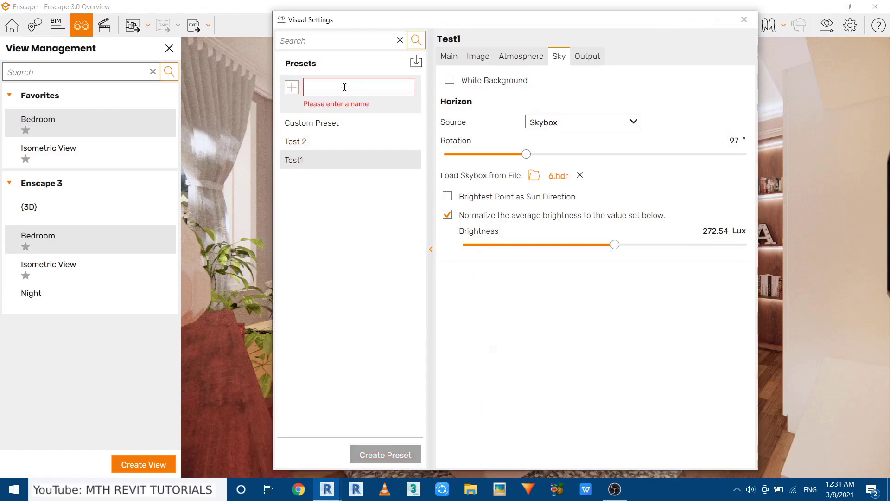
text(Night View)
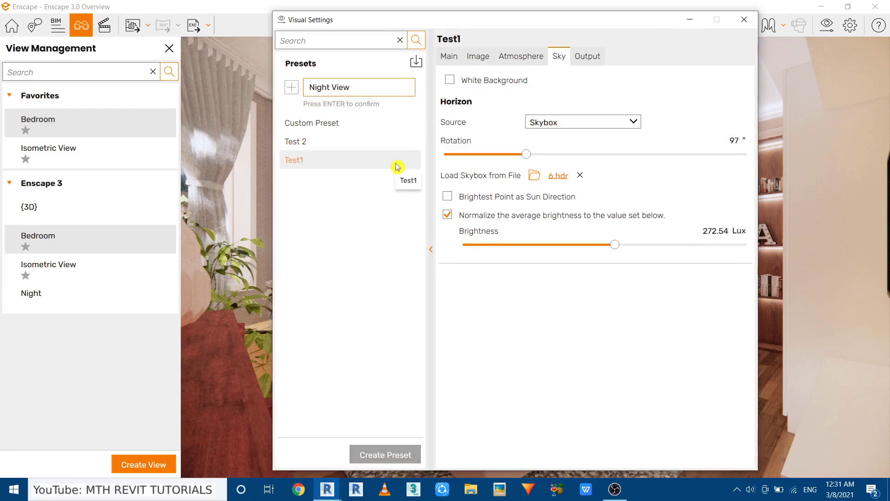
key(Return)
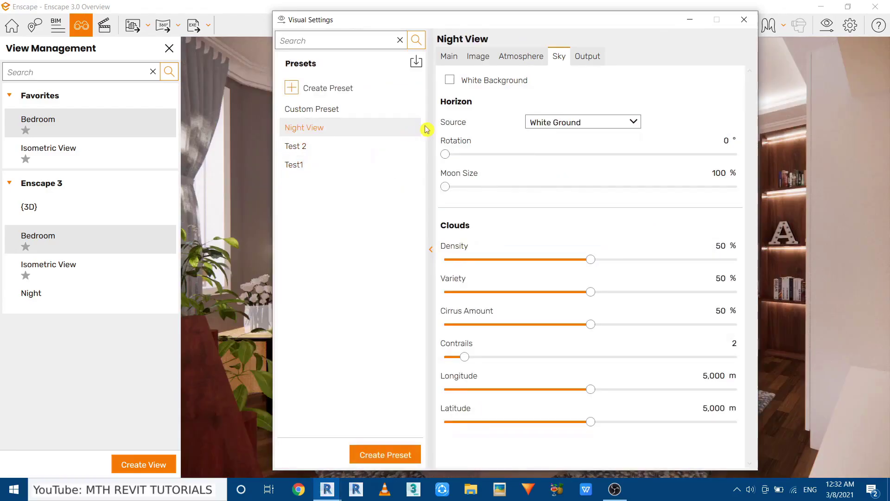
click(689, 19)
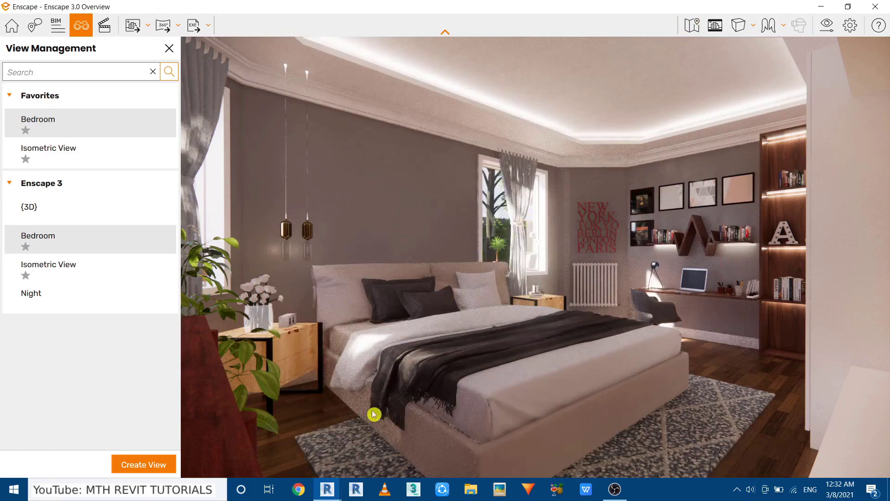
- Back in Revit, open the Night 3D view from the Project Browser
mouse_move(327, 489)
click(253, 452)
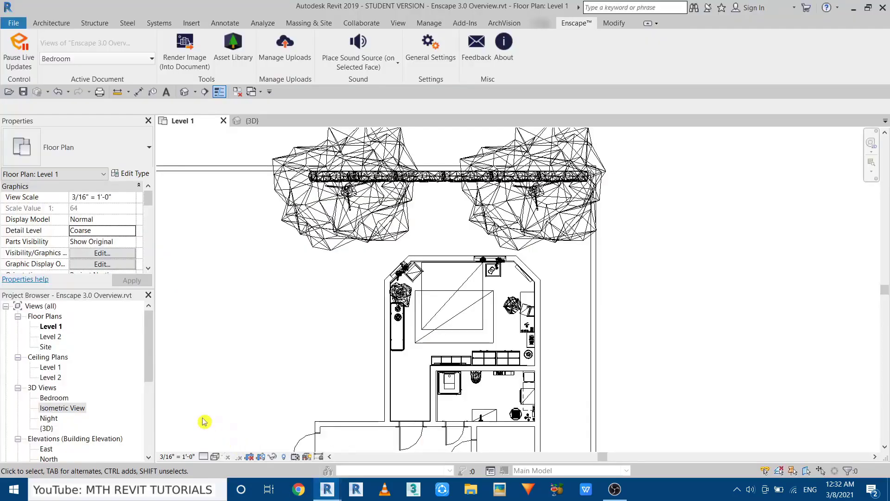
click(49, 418)
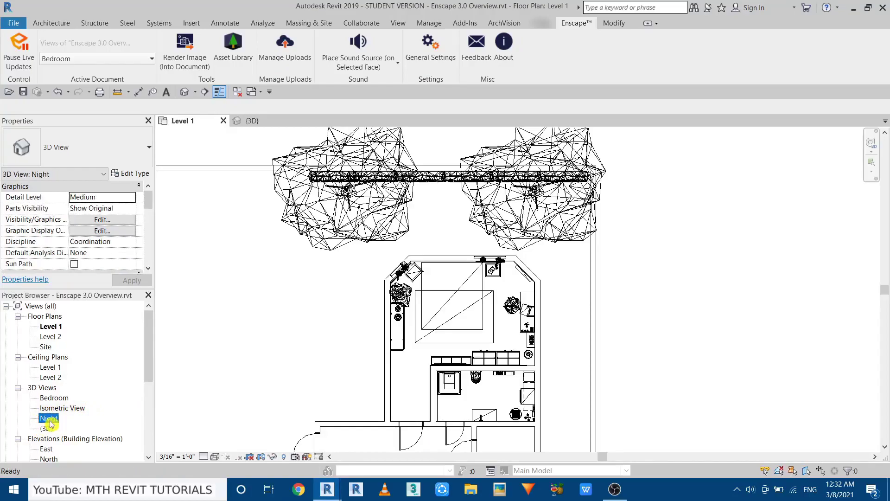
double_click(49, 419)
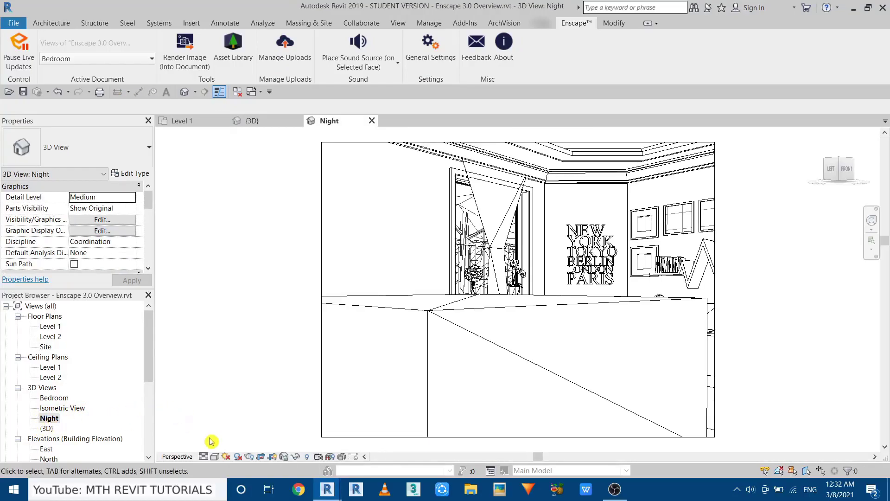
- Set the Night view's sun to a Still solar study at 7:00 PM in Graphic Display Options
click(215, 457)
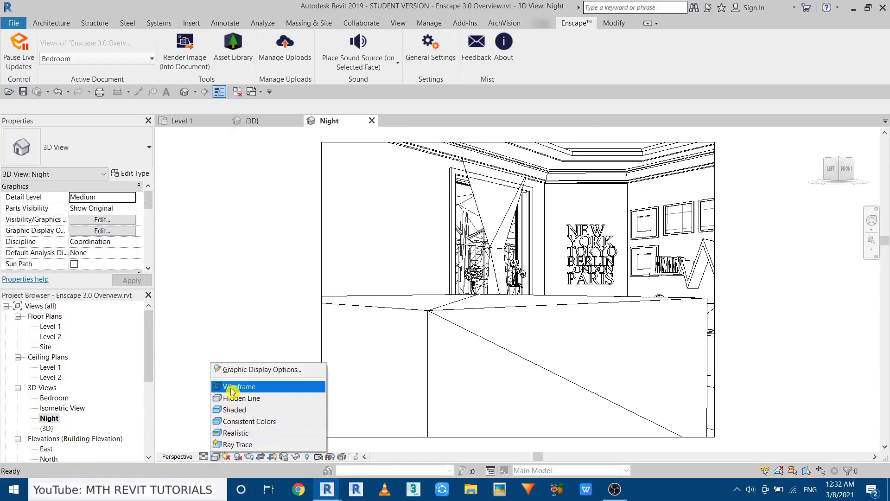
click(242, 370)
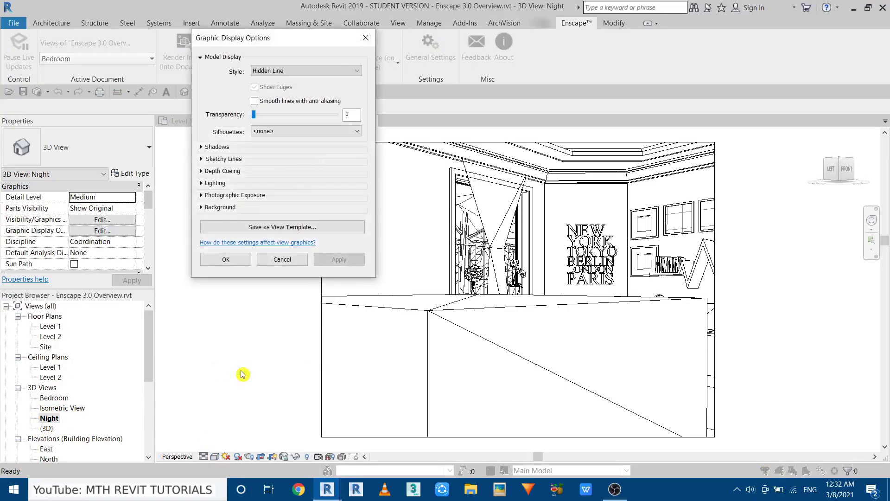
click(201, 184)
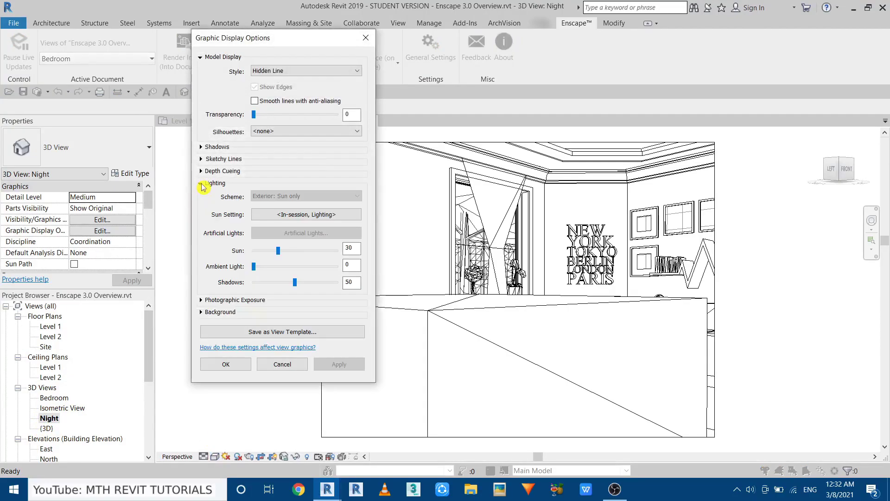
click(271, 215)
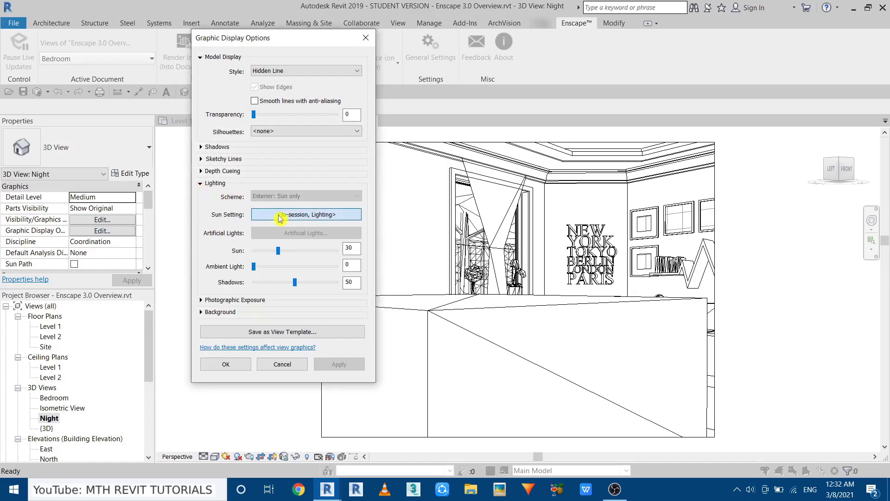
click(62, 147)
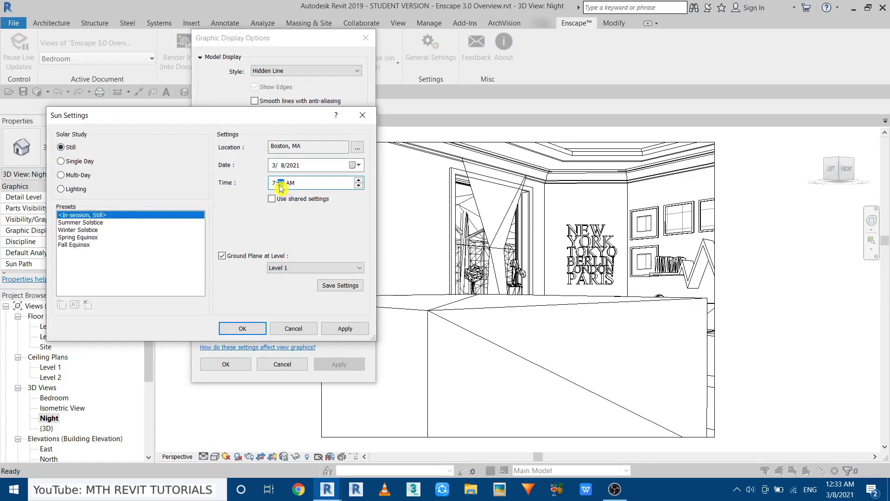
click(300, 183)
click(242, 328)
click(226, 364)
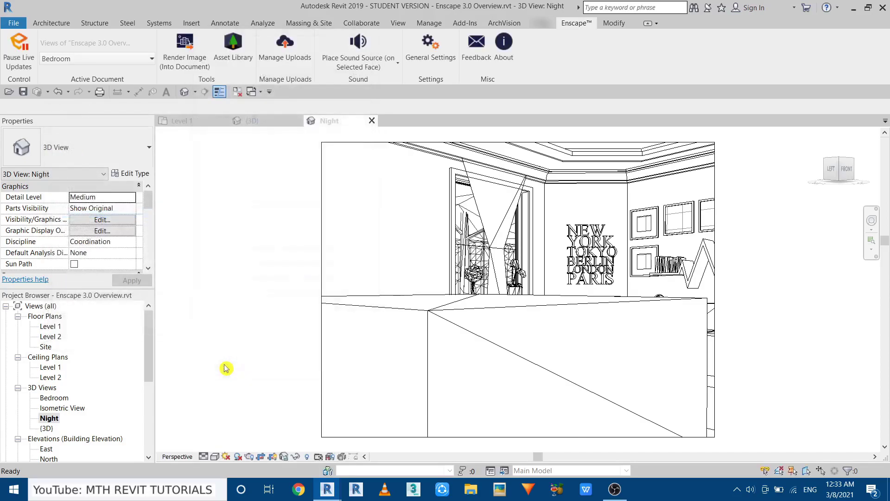
- Return to Enscape and load the Night view in the render
mouse_move(327, 489)
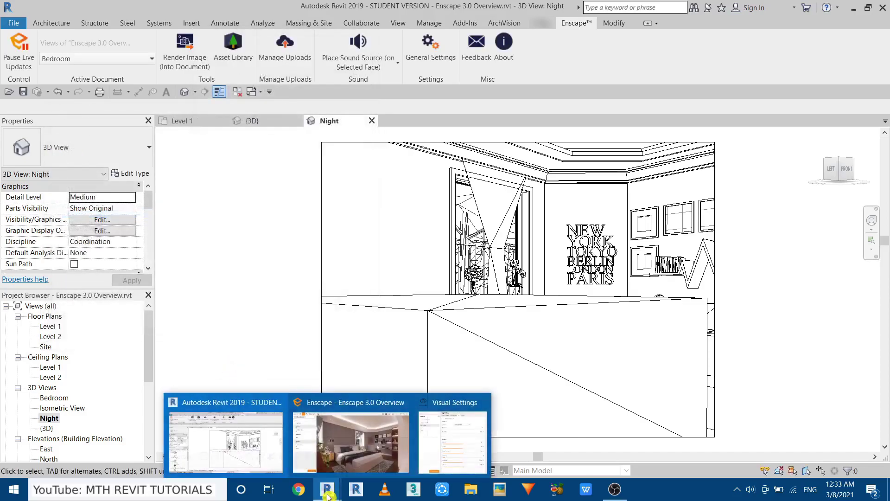
click(339, 420)
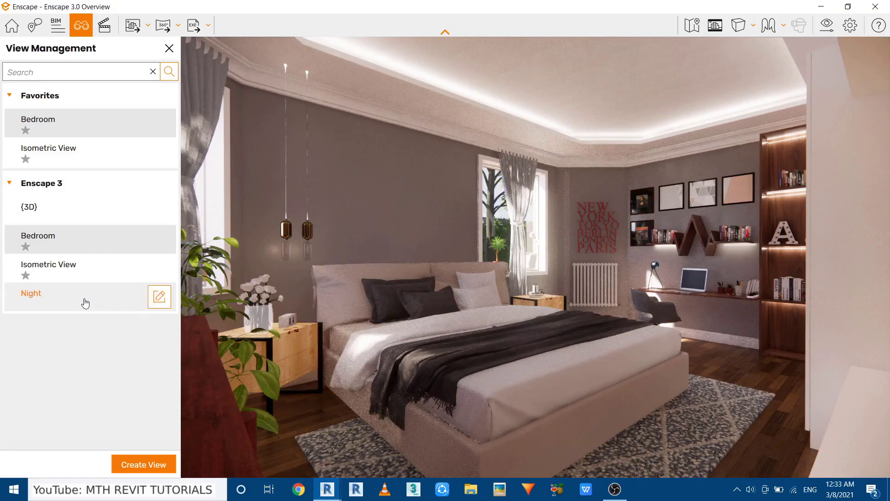
click(52, 299)
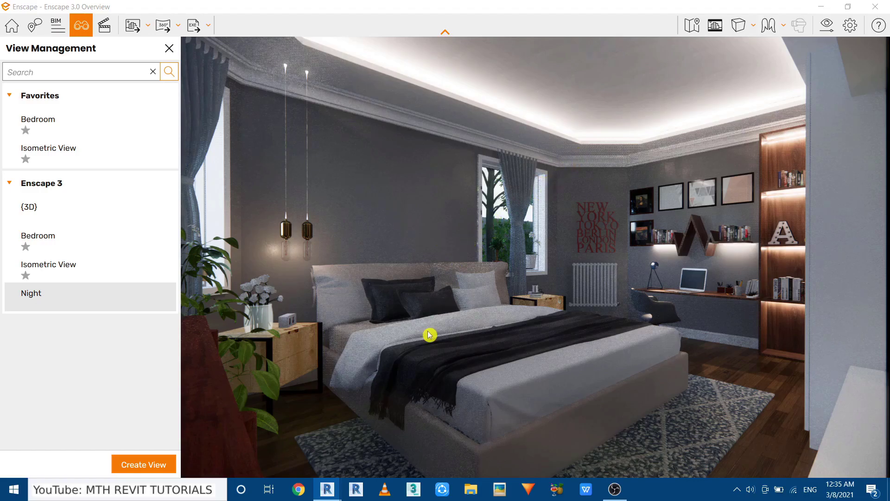
- Change the Night View preset's sky Horizon Source from Skybox to Clear
click(828, 26)
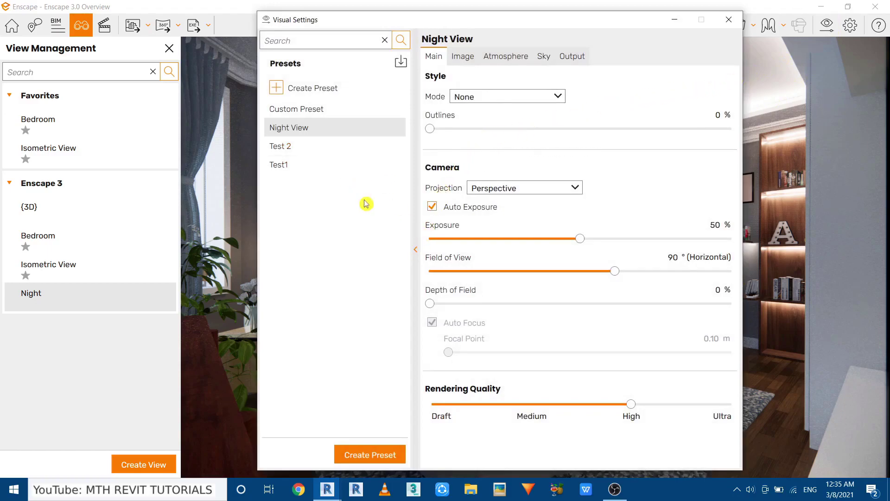
click(415, 252)
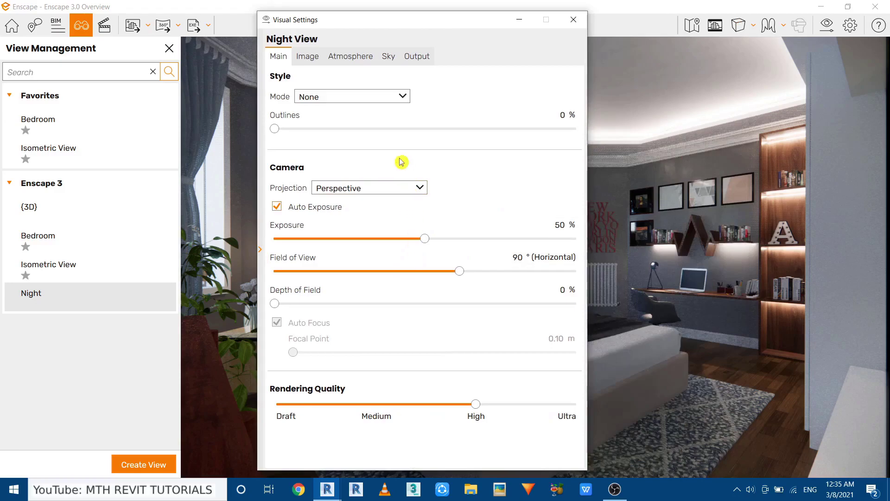
click(391, 62)
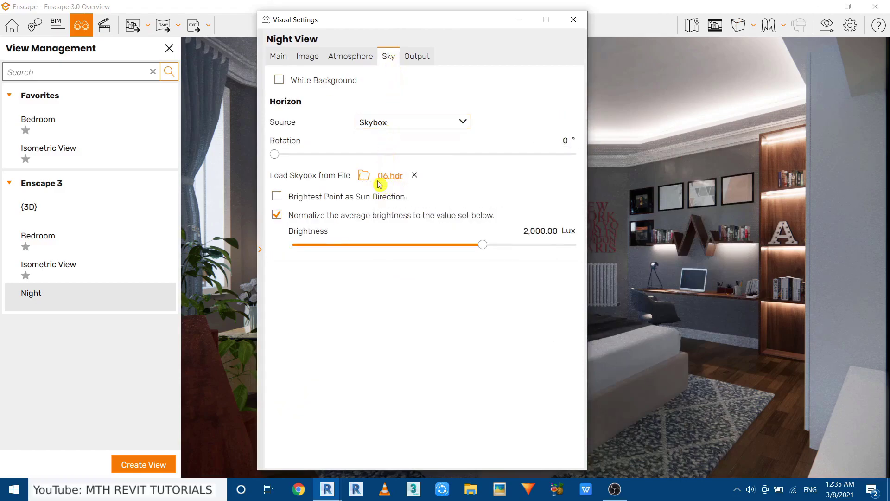
click(394, 123)
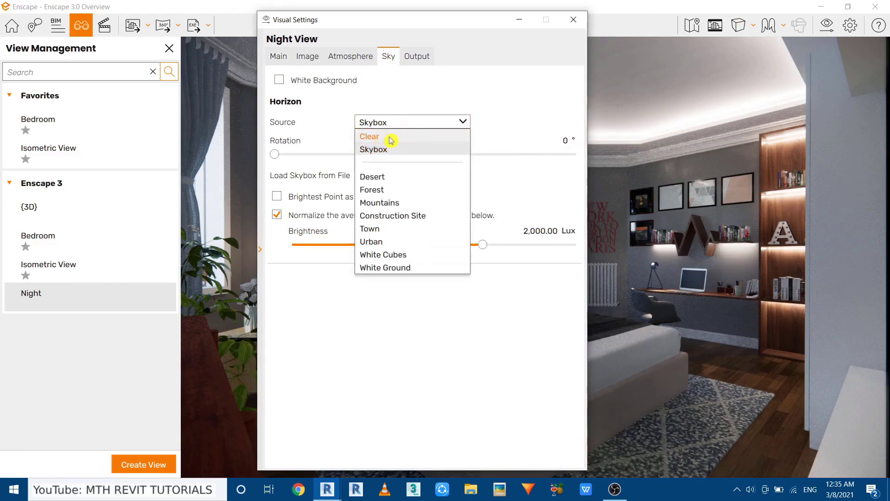
click(391, 137)
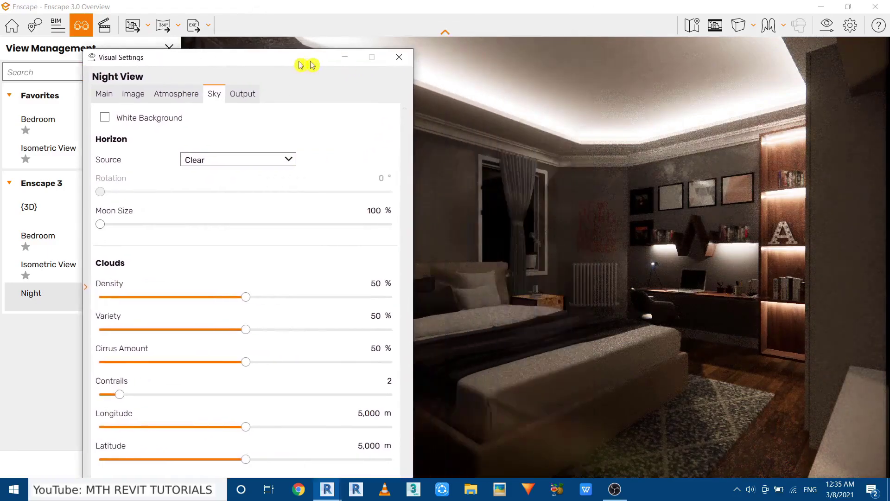
drag(303, 65, 248, 32)
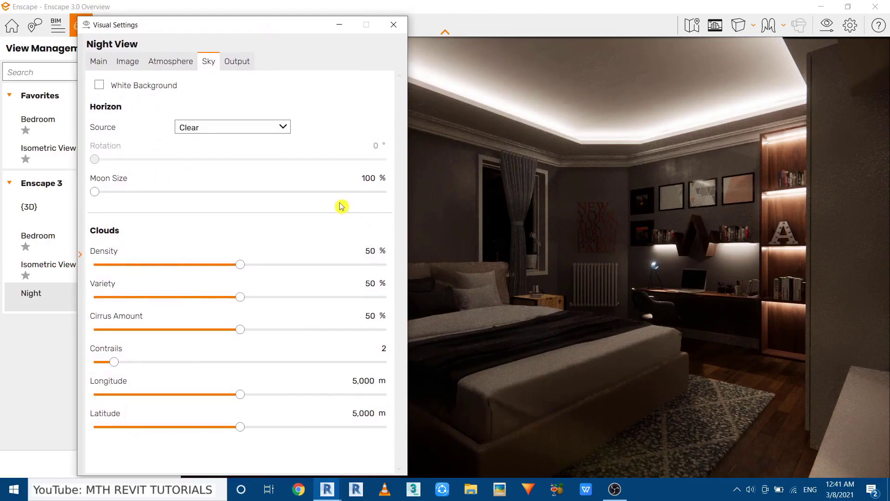
- Dim artificial light brightness to about 43%, lower highlights and raise exposure
click(167, 70)
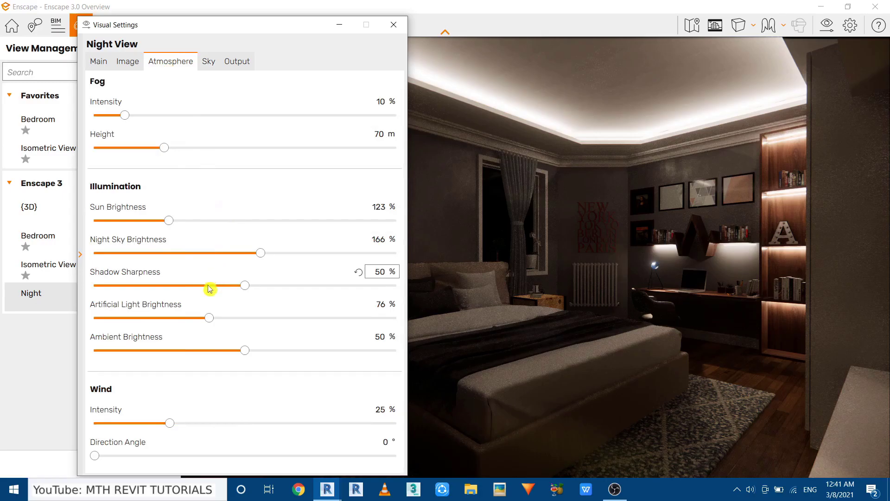
mouse_move(138, 311)
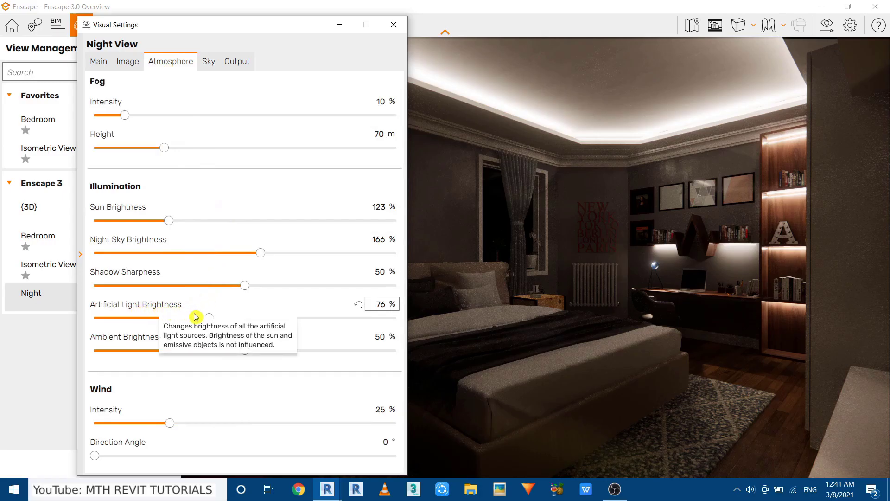
drag(210, 321, 170, 329)
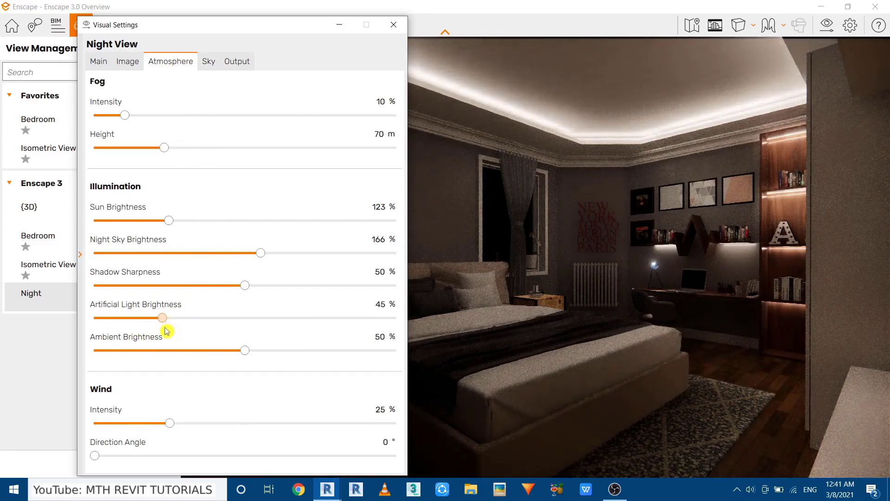
click(128, 62)
mouse_move(181, 134)
mouse_down()
mouse_move(168, 141)
mouse_move(182, 143)
mouse_up()
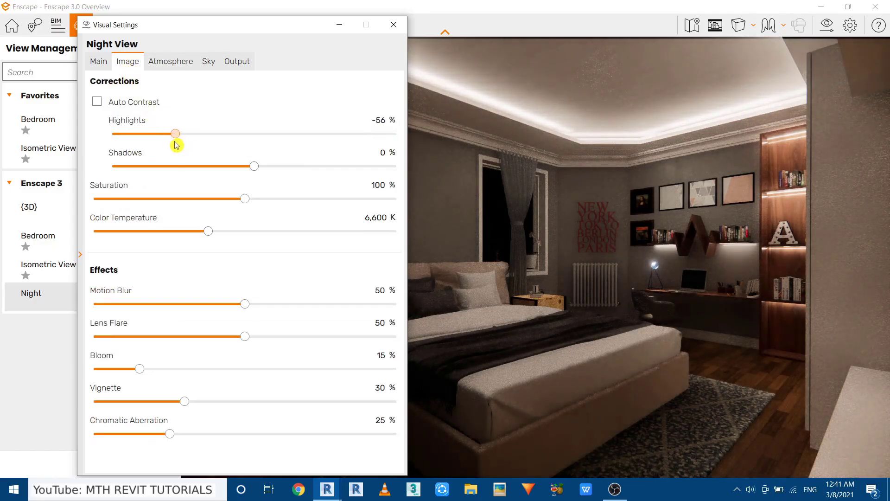
click(103, 68)
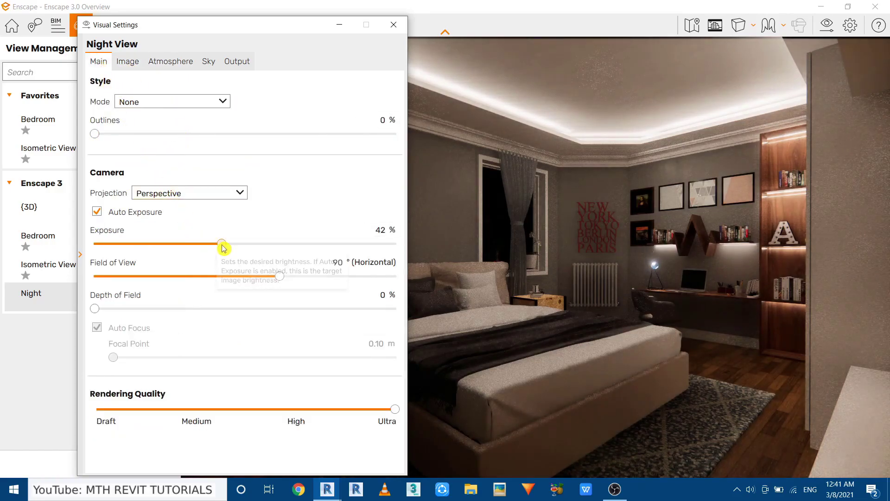
drag(223, 248, 253, 263)
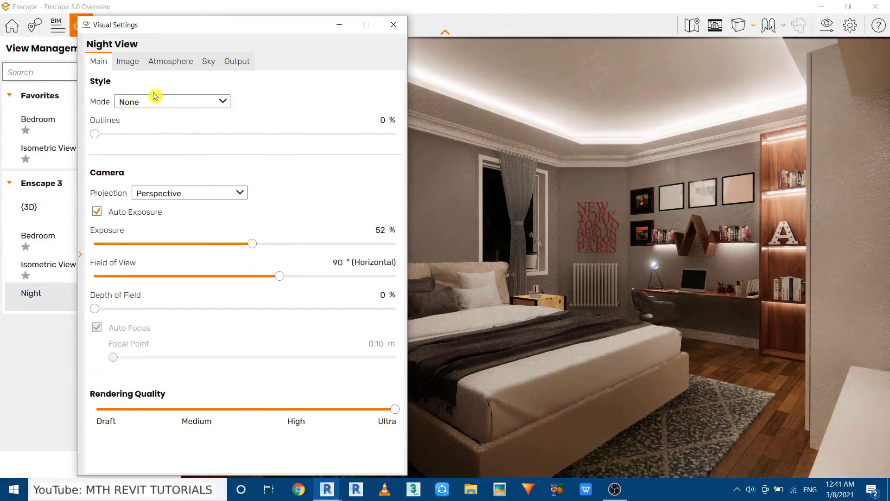
- Fine-tune highlights to -72%, shadows to -15% and exposure to 57%
click(128, 61)
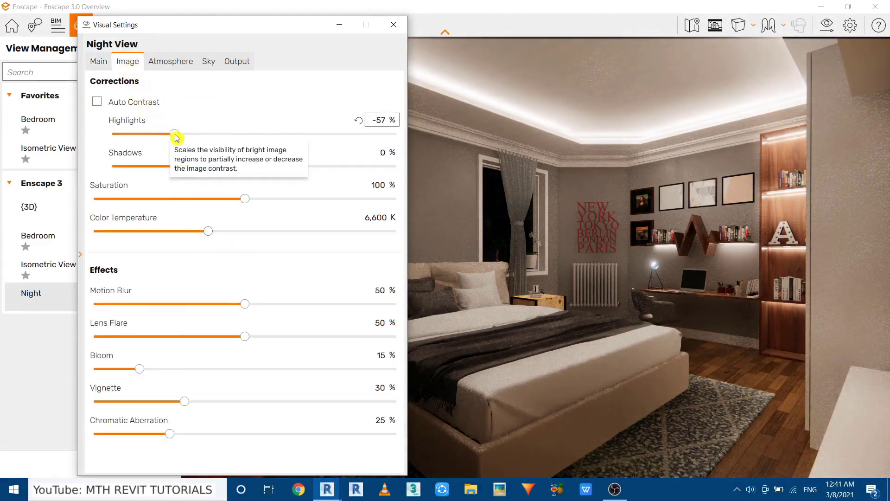
mouse_move(160, 134)
mouse_down()
mouse_move(165, 140)
mouse_move(153, 139)
mouse_up()
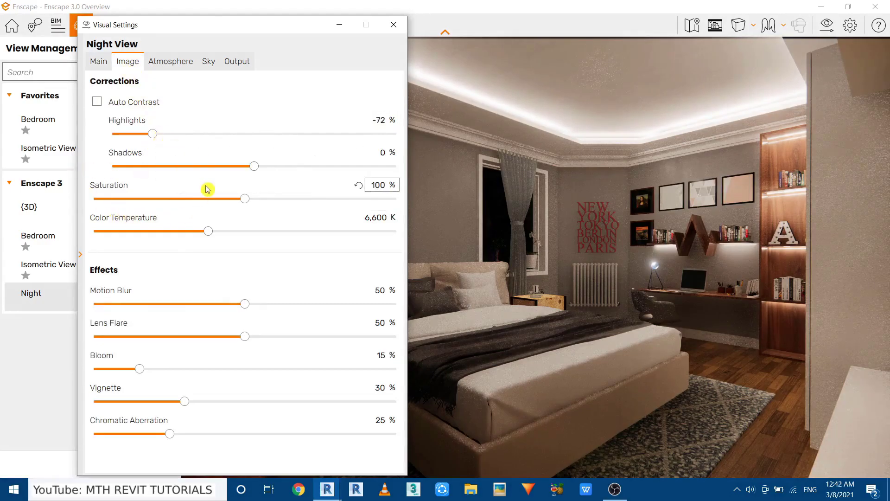
drag(256, 168, 235, 211)
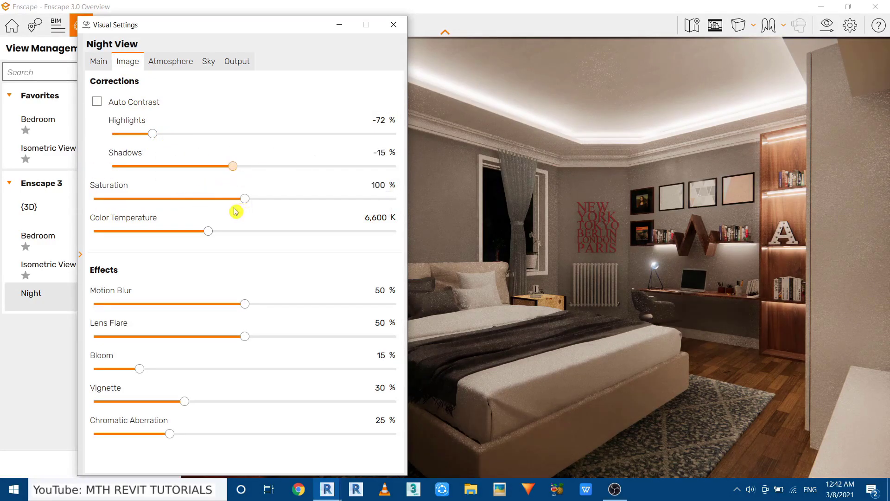
click(95, 65)
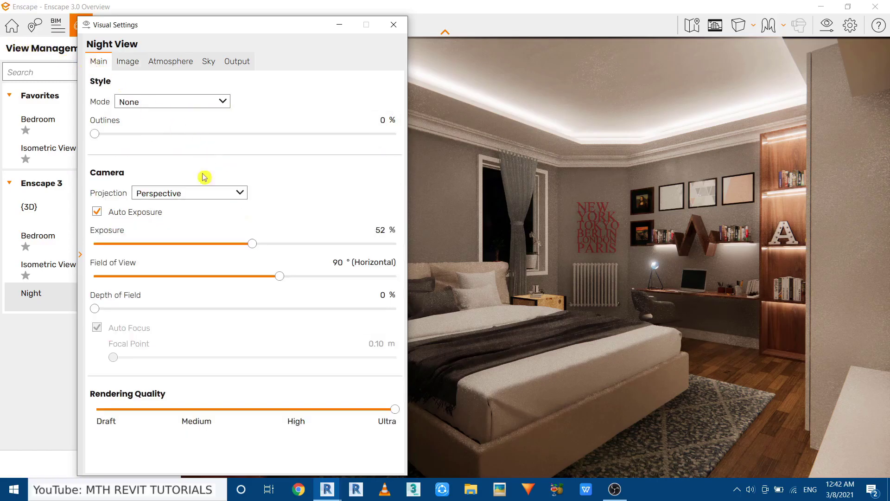
drag(248, 243, 263, 243)
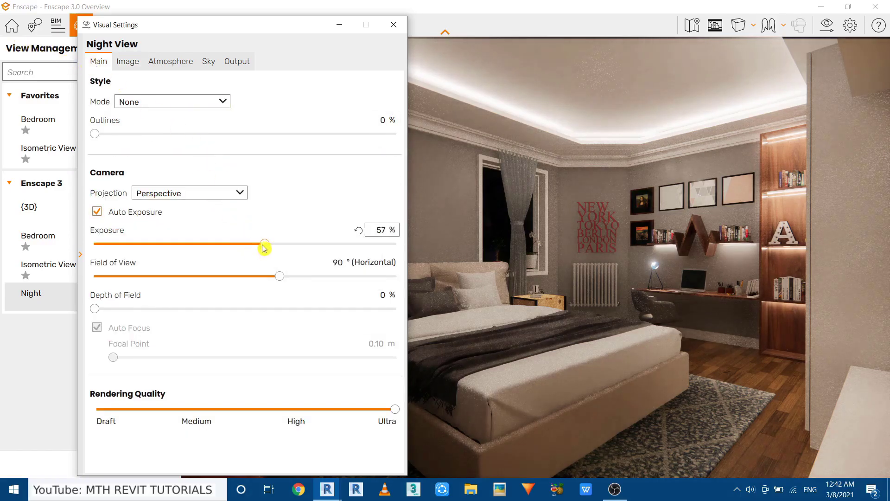
drag(118, 32, 236, 42)
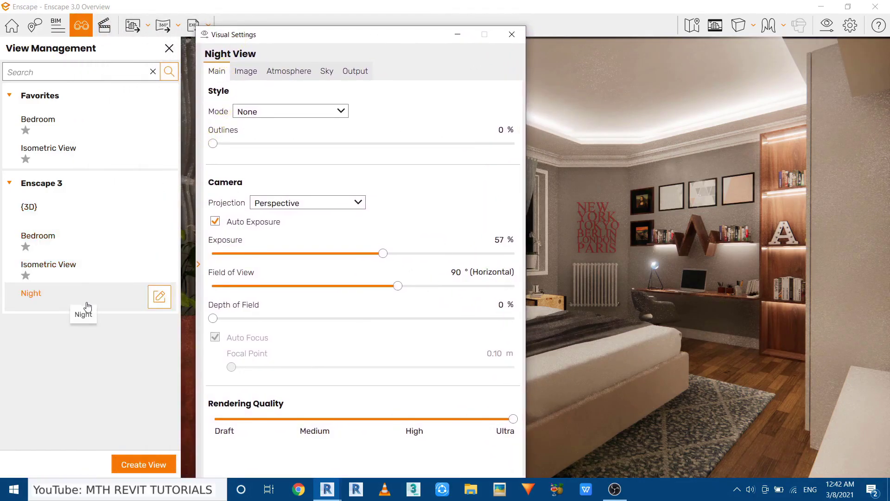
- Minimize Visual Settings and link the Night view to the Night View preset, then save
click(452, 36)
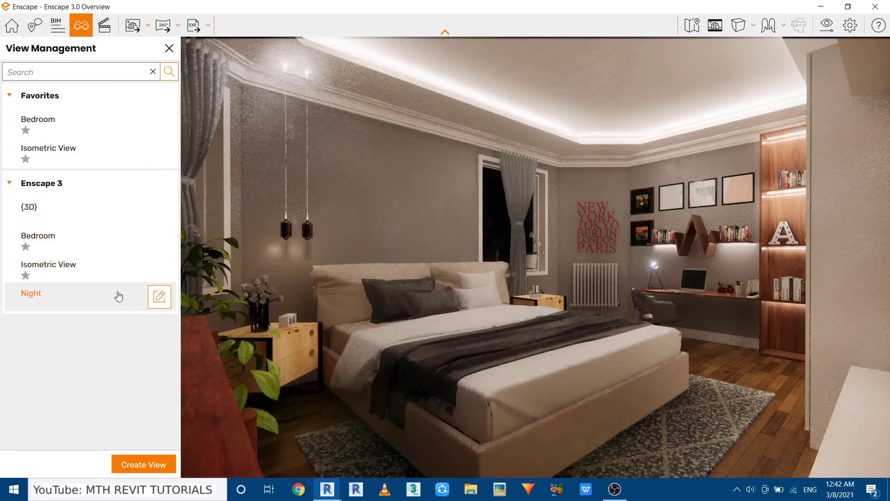
click(159, 297)
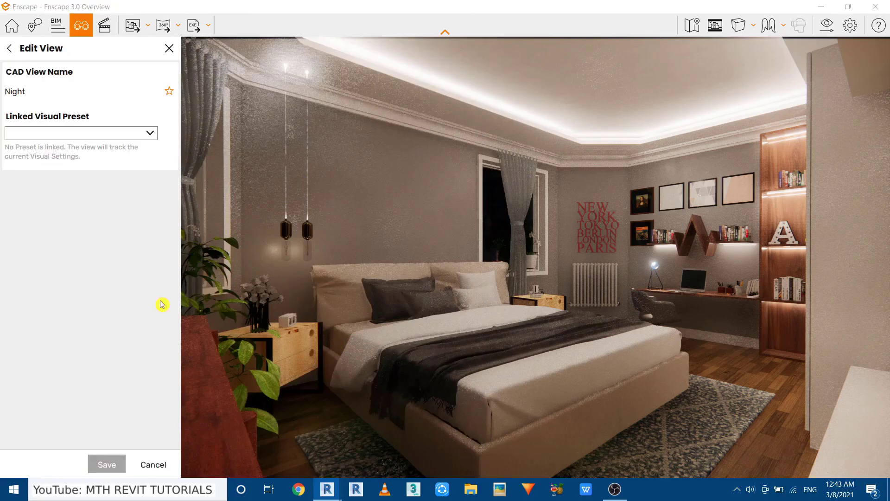
click(151, 134)
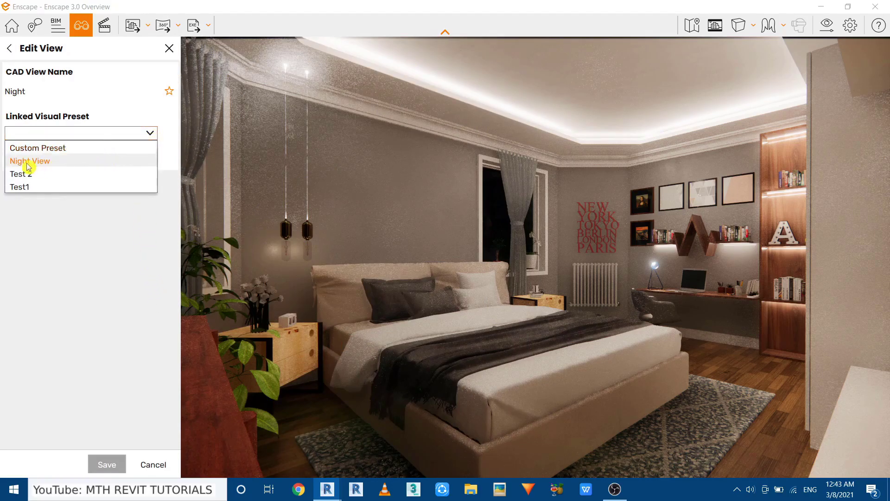
click(33, 162)
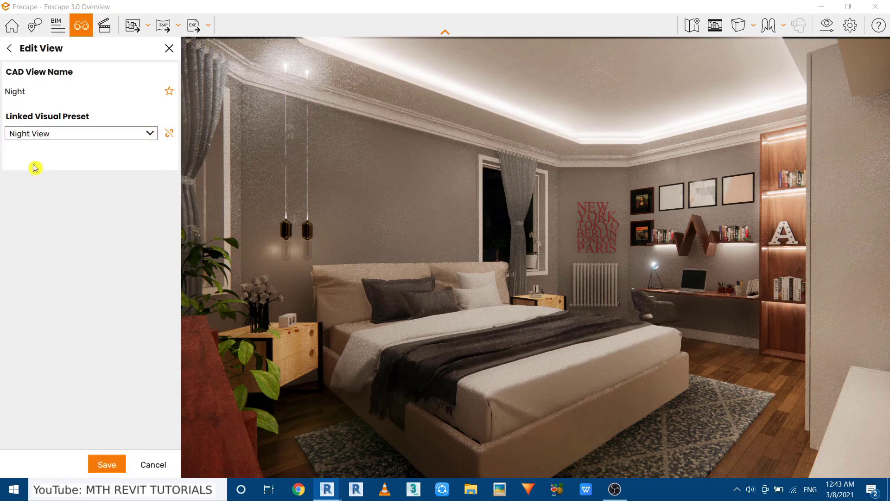
click(105, 465)
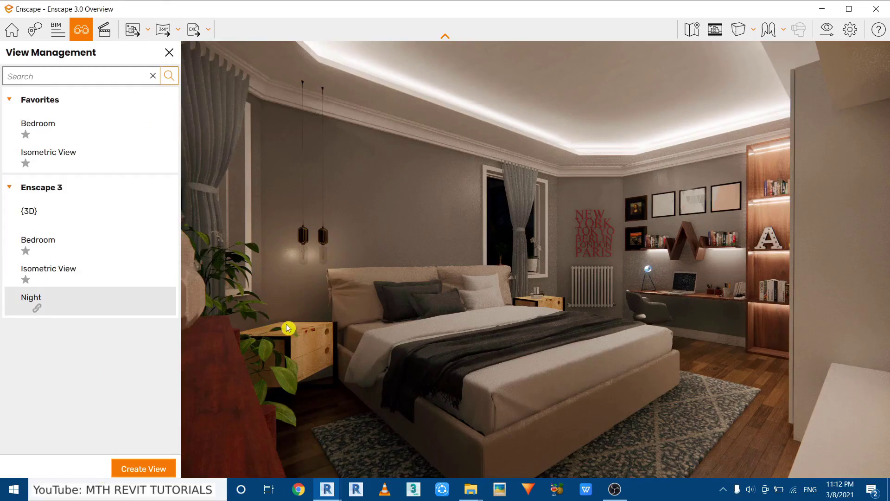
- Switch to the daylight Bedroom view, then back to the night-lit Night view
click(101, 246)
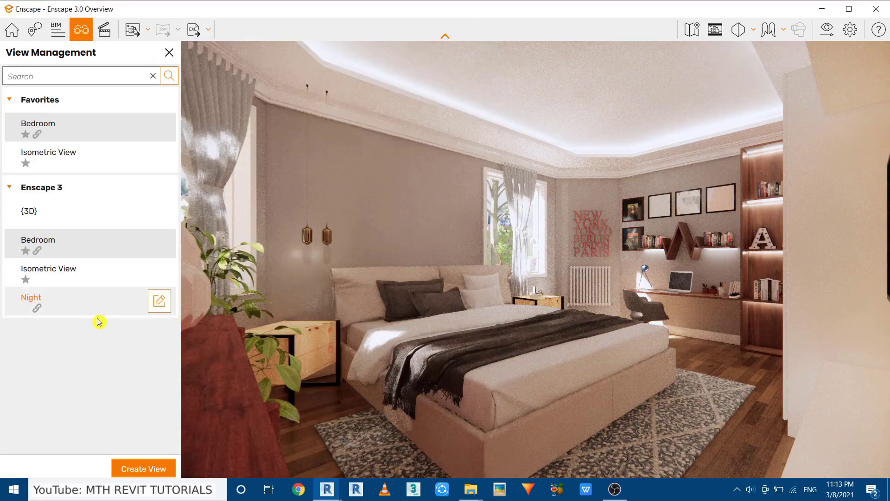
click(60, 299)
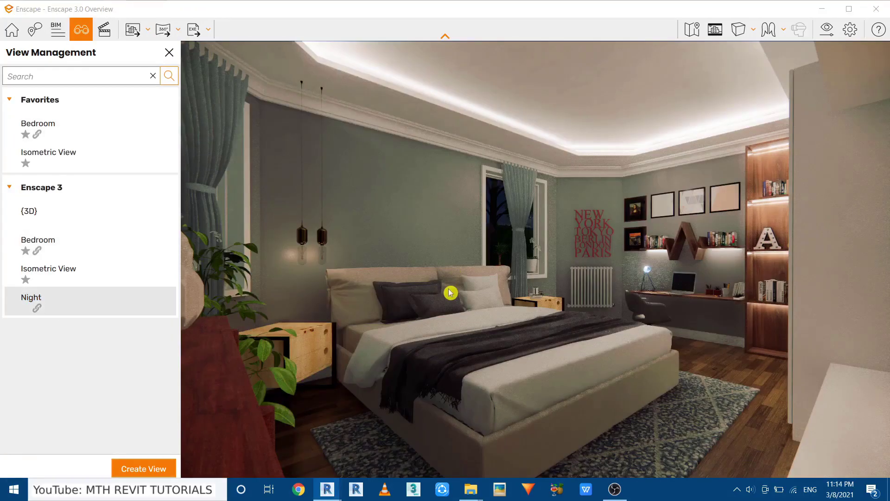